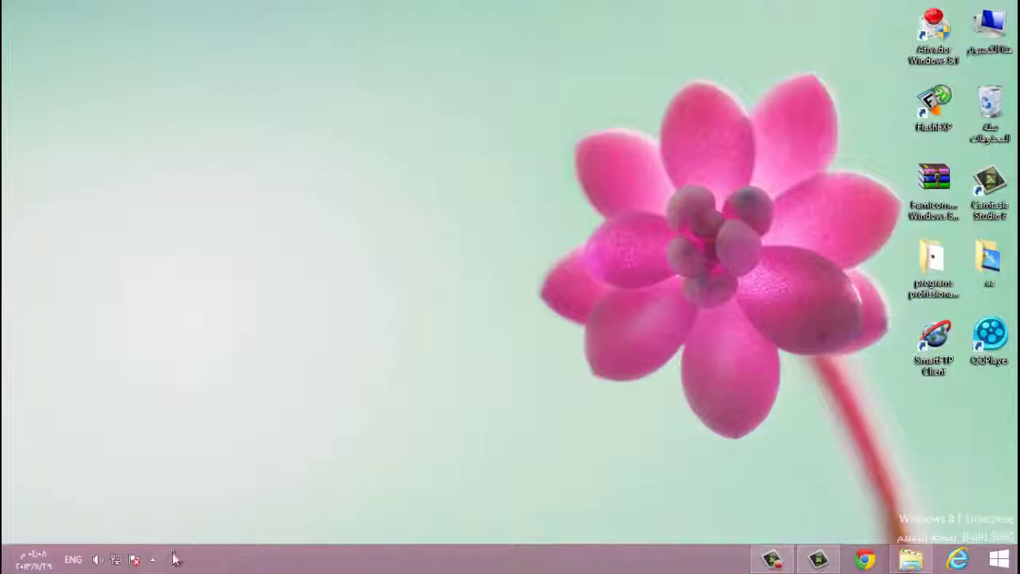
Move the Famicom.com.br Windows 8.1 RTM Activator Kit archive to an empty area in the middle of the desktop.
click(911, 560)
click(642, 151)
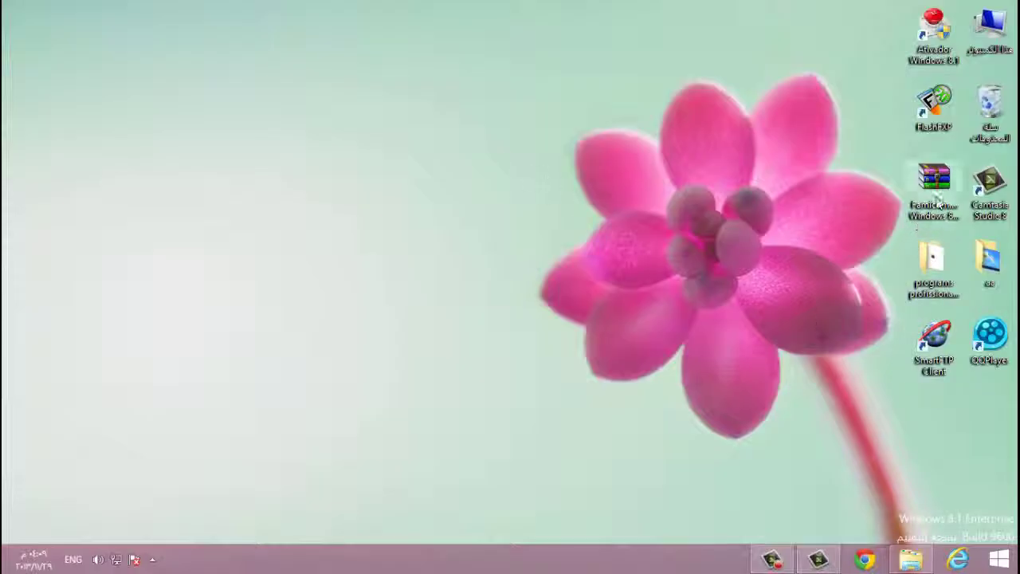
drag(932, 187, 630, 207)
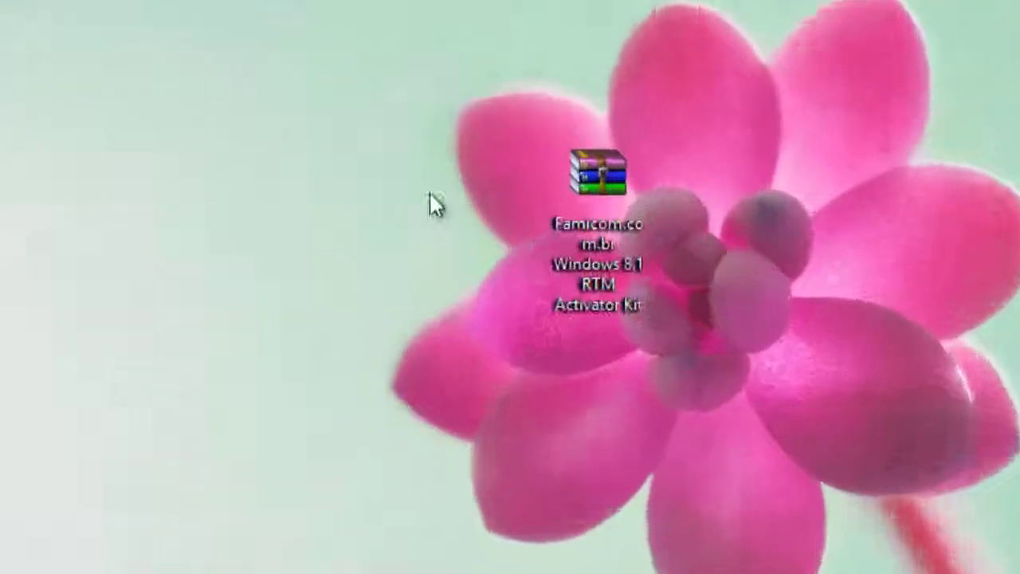
drag(419, 56, 817, 365)
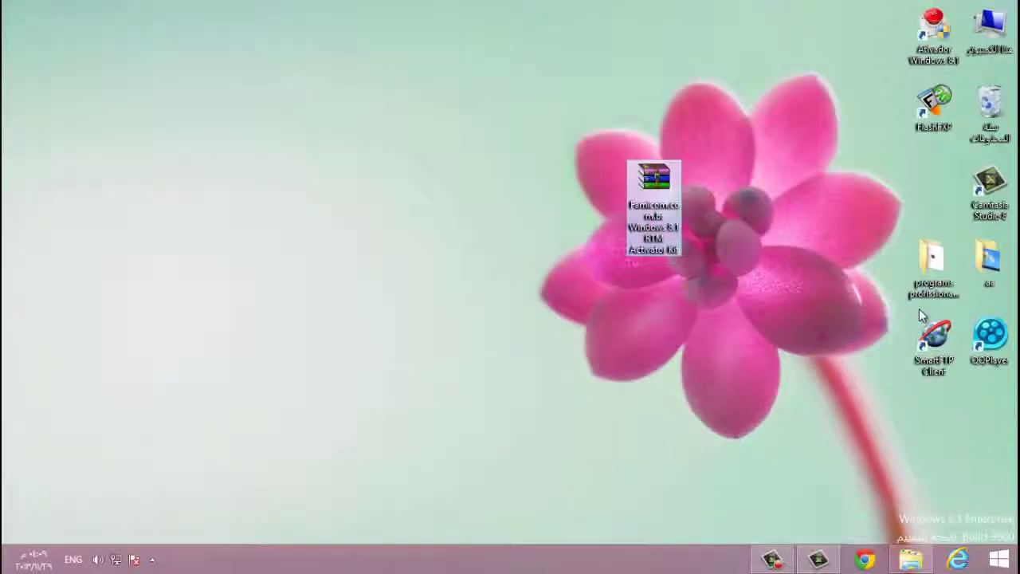
Extract the activator kit archive with WinRAR into its own folder on the desktop, keeping the default extraction options.
right_click(644, 190)
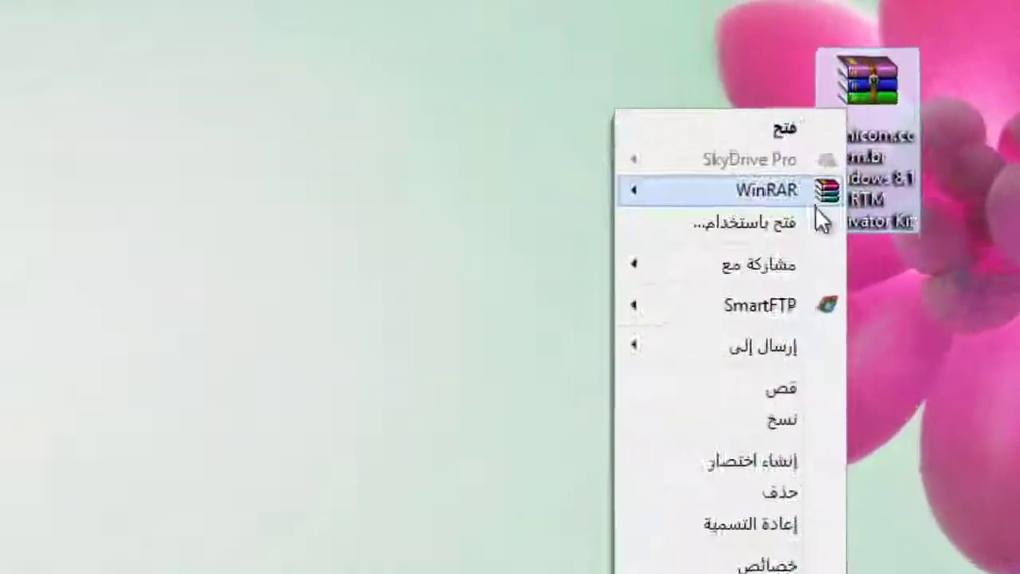
mouse_move(816, 198)
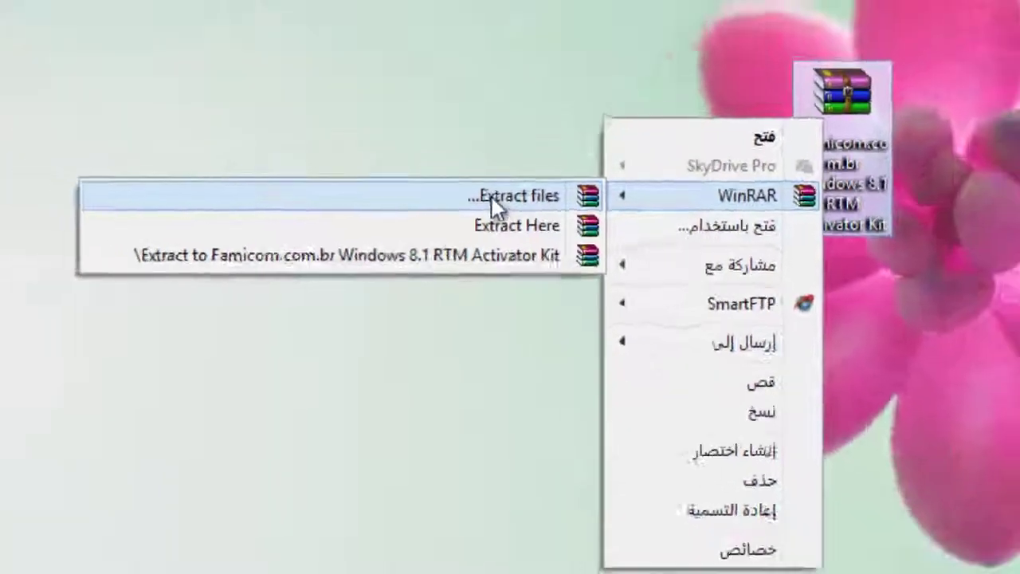
click(475, 197)
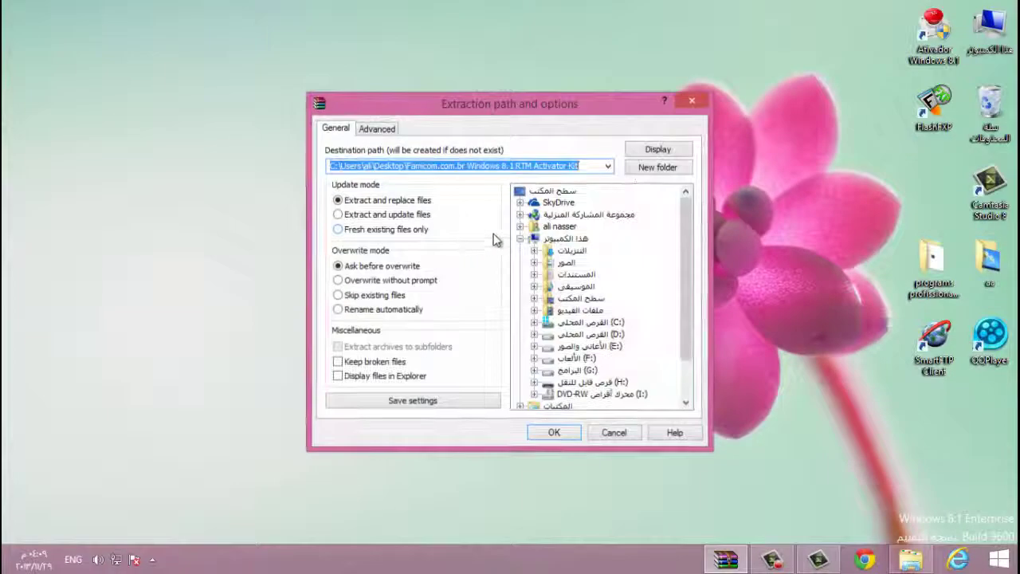
click(572, 433)
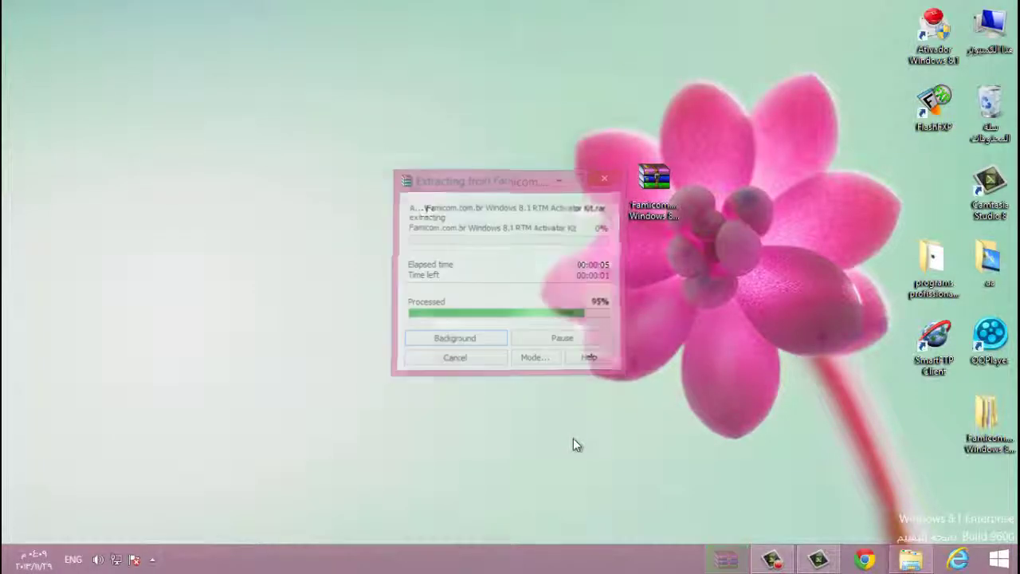
Put the archive back among the desktop icons and open the nested kit folder inside the extracted folder in a maximized window.
drag(627, 183, 881, 195)
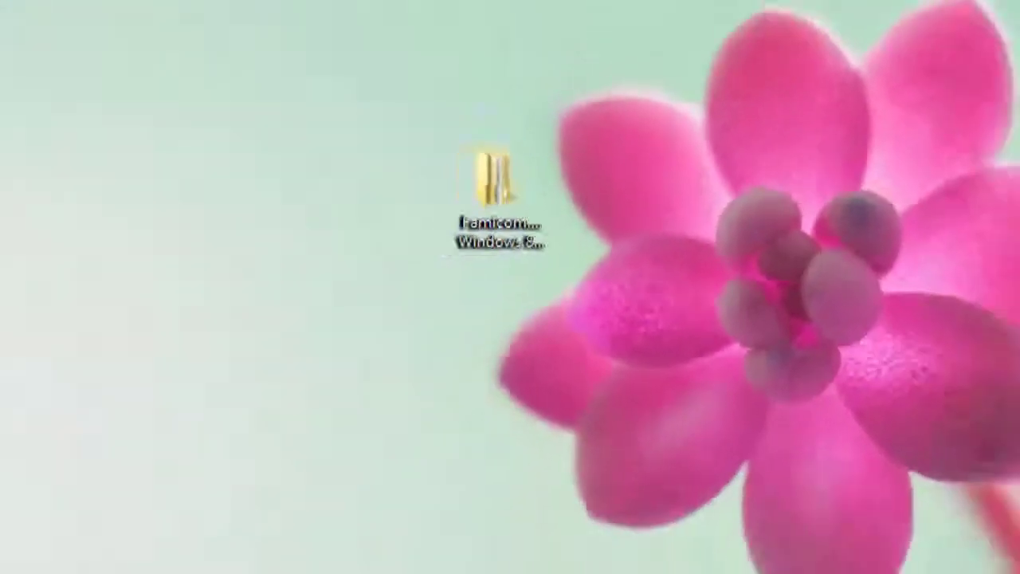
drag(688, 76, 636, 120)
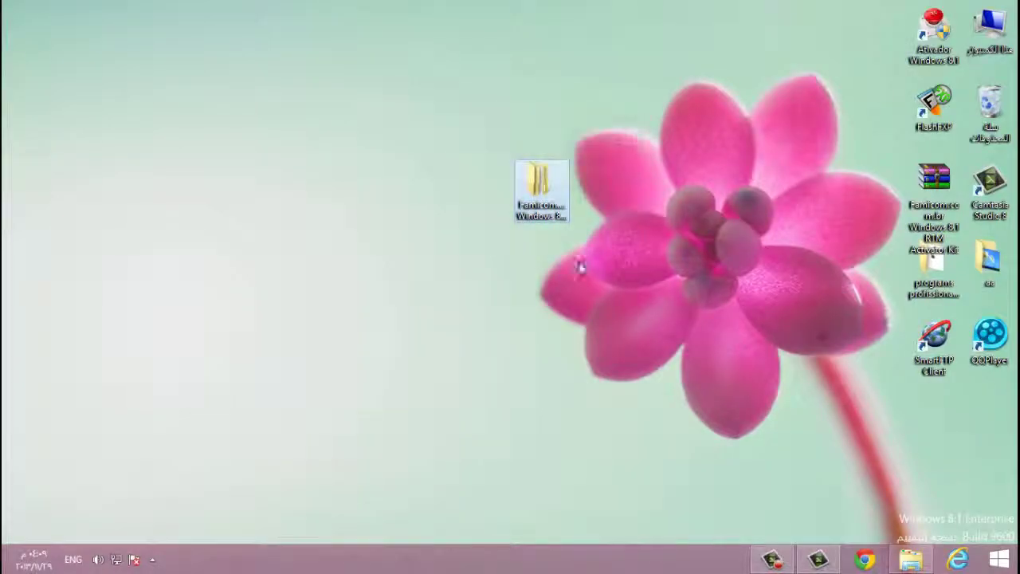
double_click(532, 195)
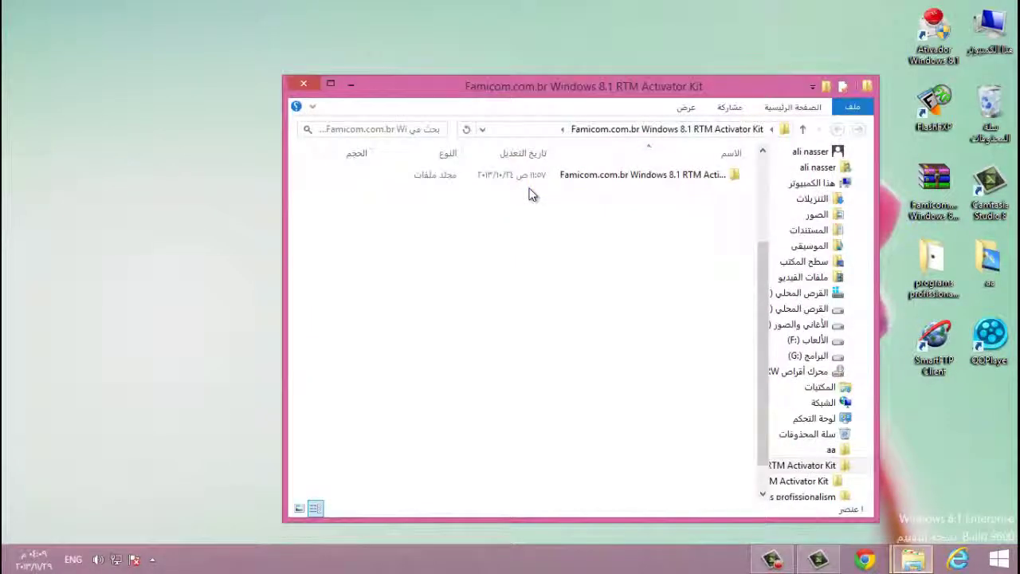
double_click(600, 174)
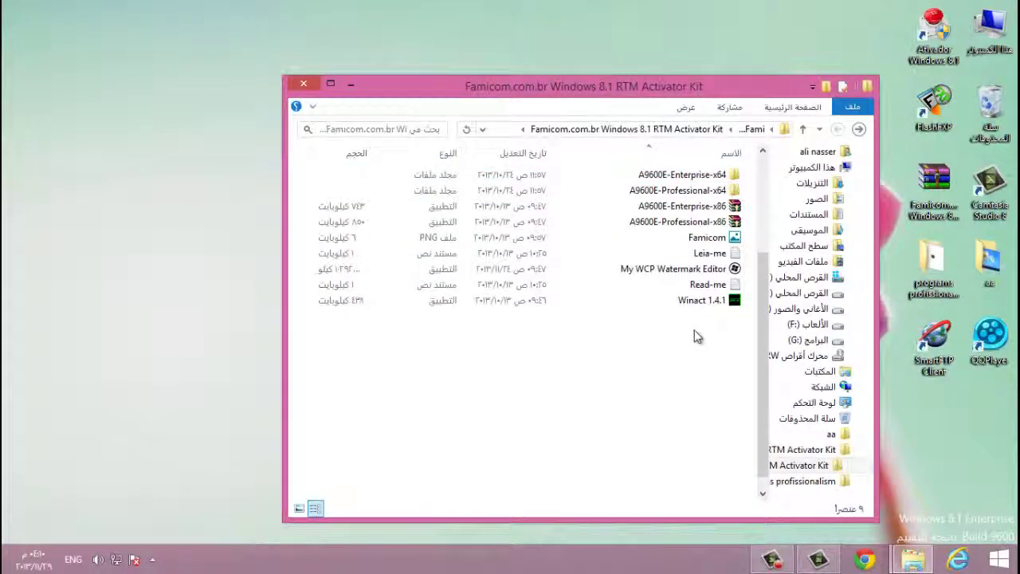
click(327, 83)
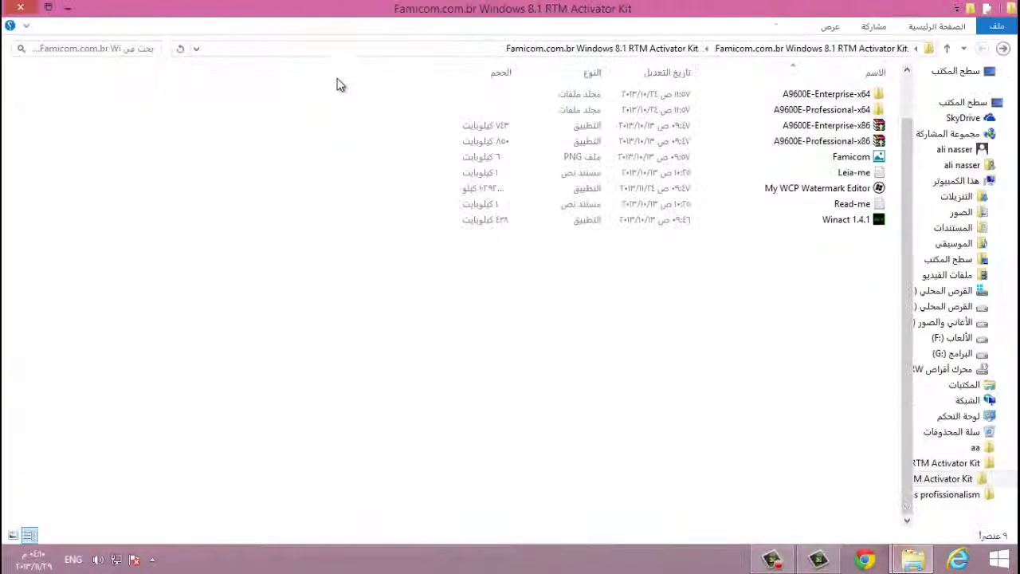
Minimize the kit folder and check the Windows edition, system type and activation status in the system information.
click(75, 8)
right_click(708, 255)
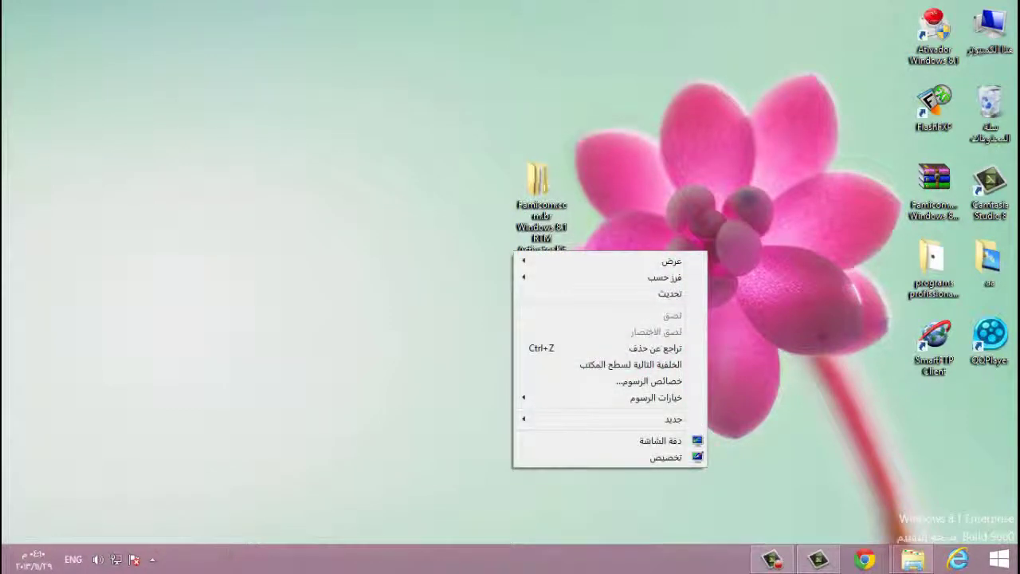
right_click(999, 558)
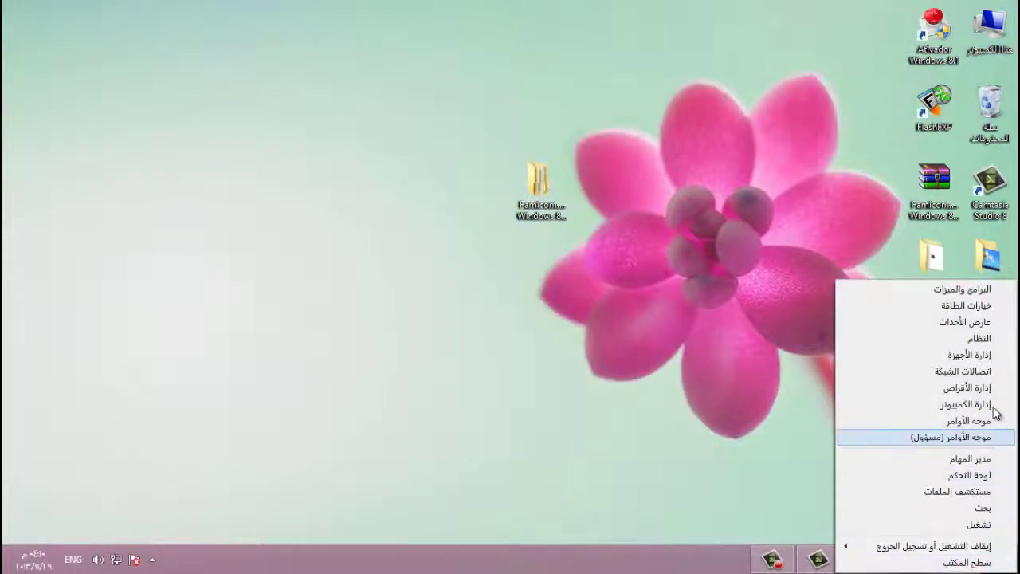
click(980, 339)
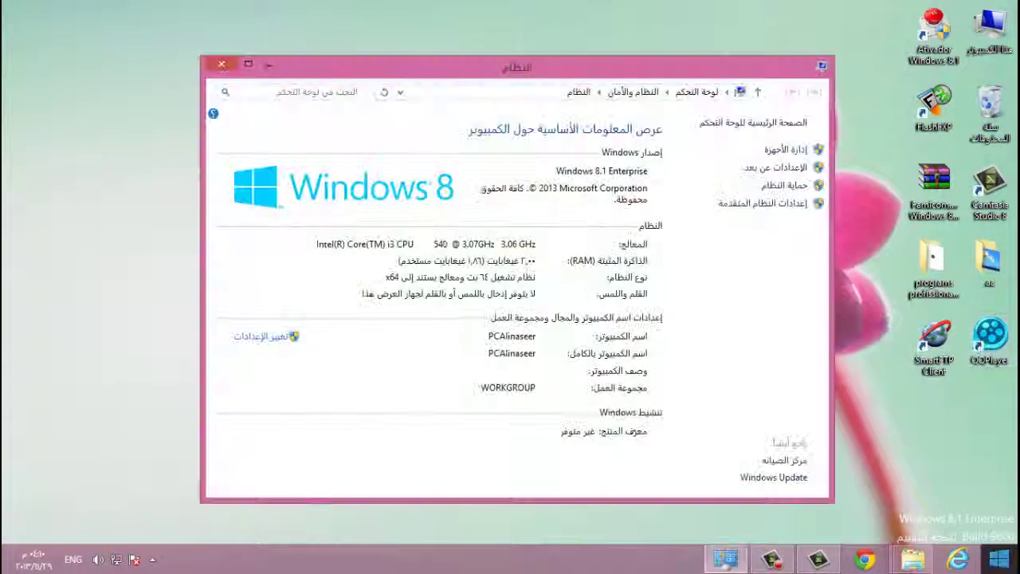
drag(516, 69, 642, 49)
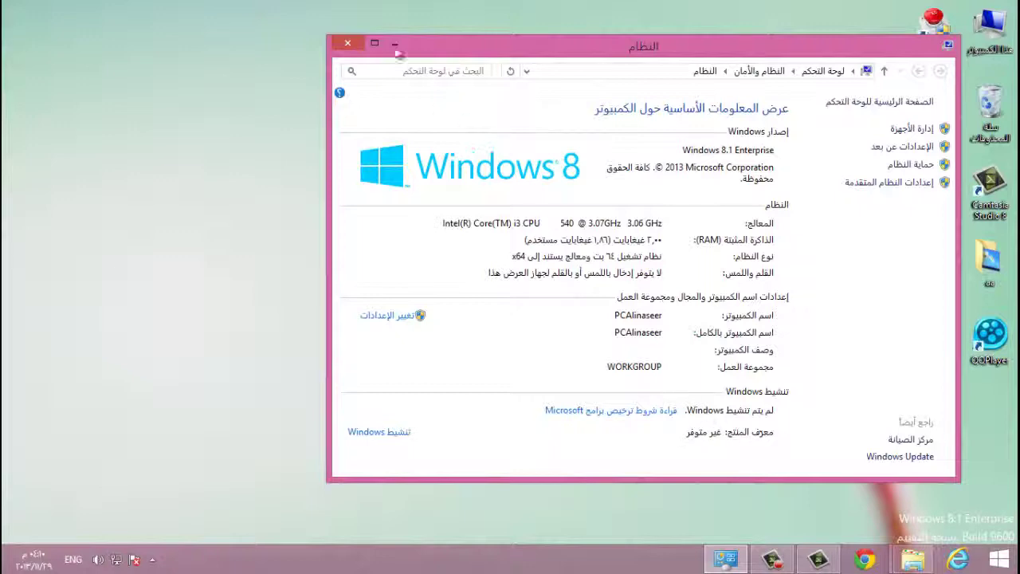
click(357, 45)
Close the NetTime folder window and bring the activator kit folder back into view.
mouse_move(913, 560)
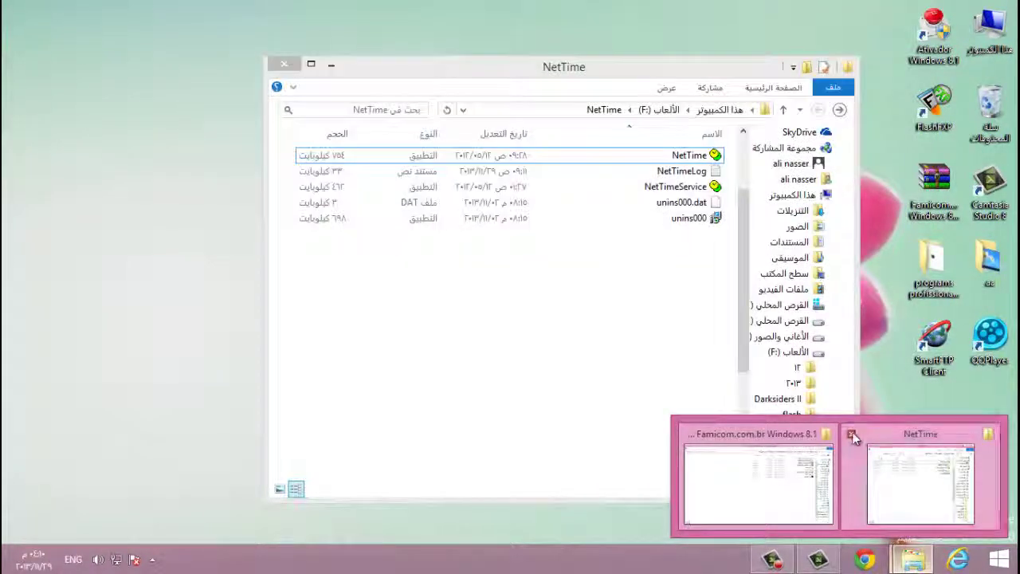
click(851, 435)
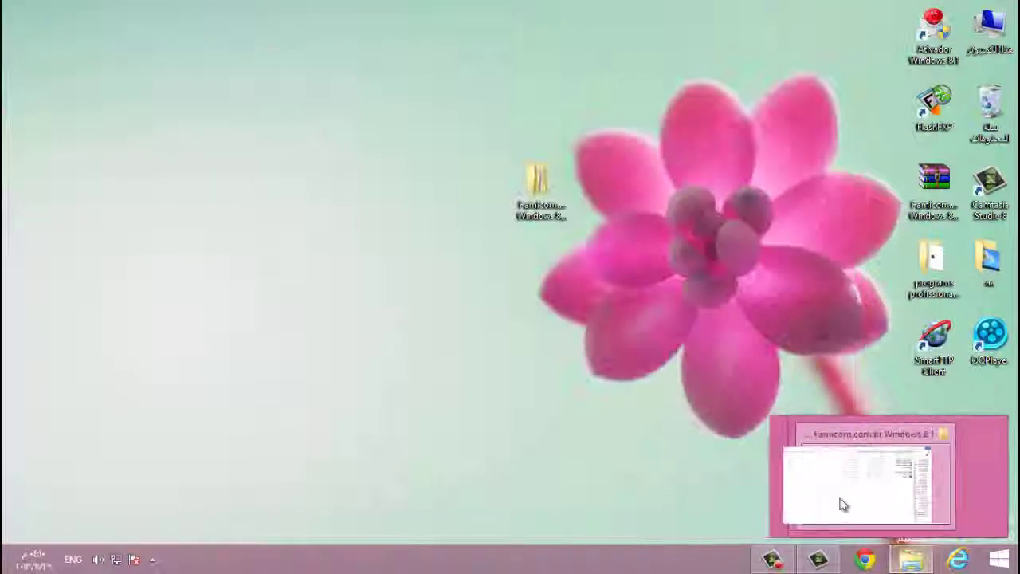
click(842, 505)
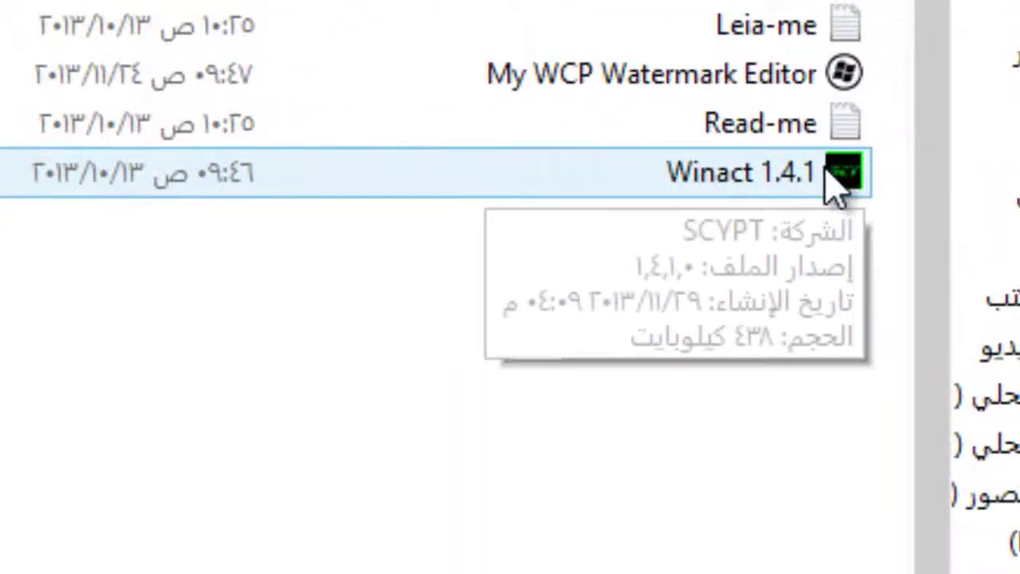
Run Winact 1.4.1 as administrator and try to uninstall the Windows product key from its options.
right_click(837, 184)
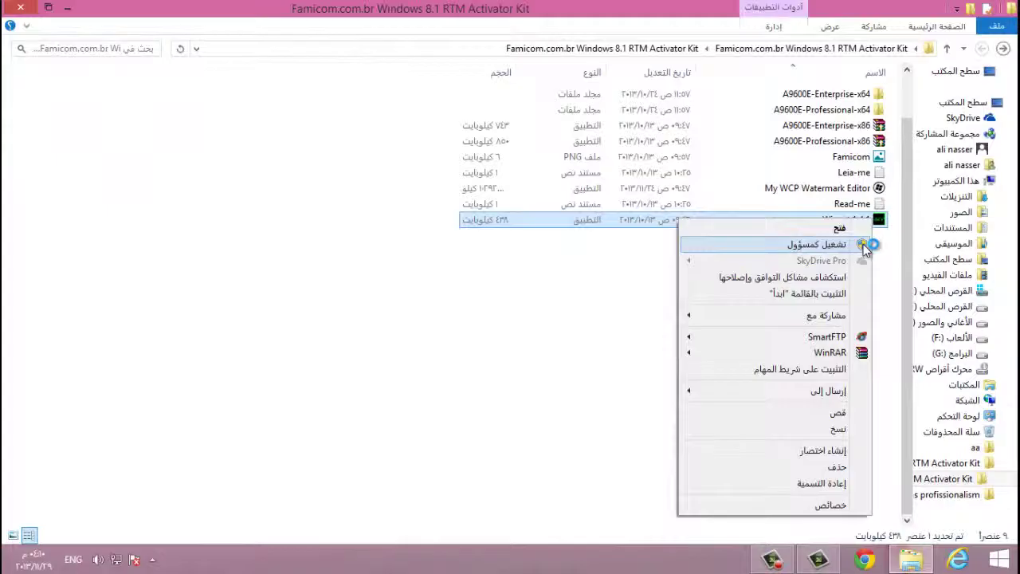
click(865, 245)
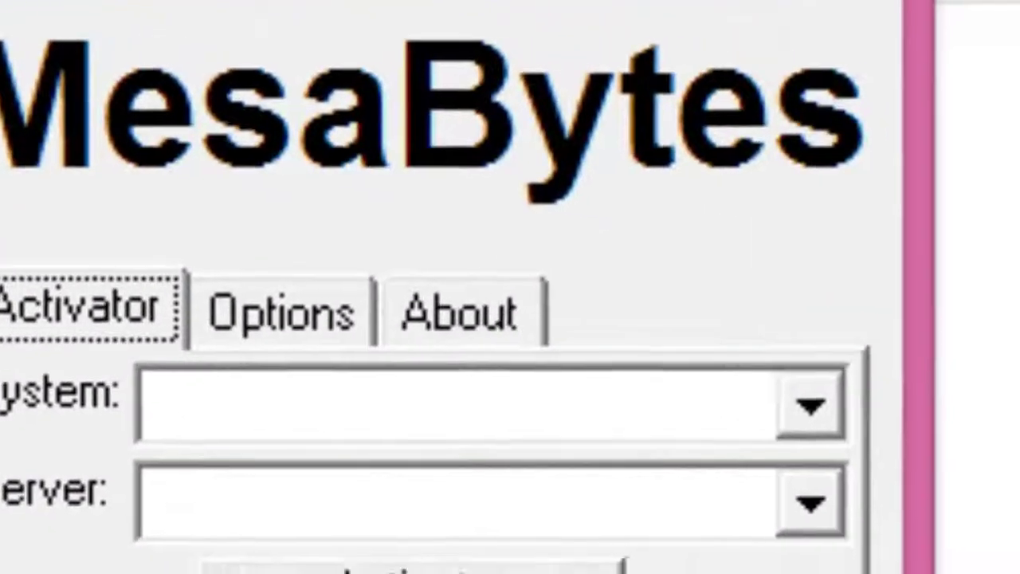
click(485, 284)
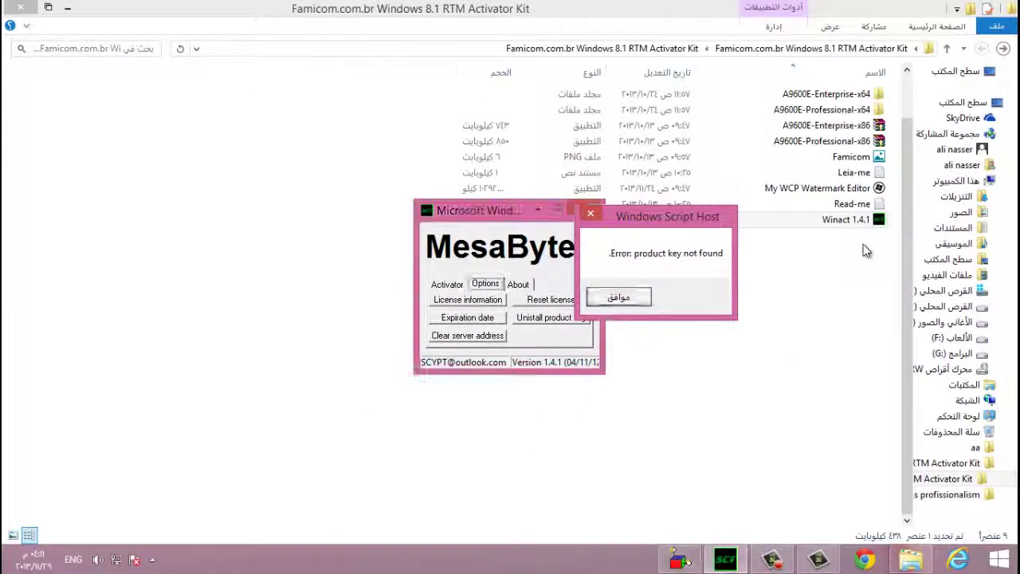
key(Return)
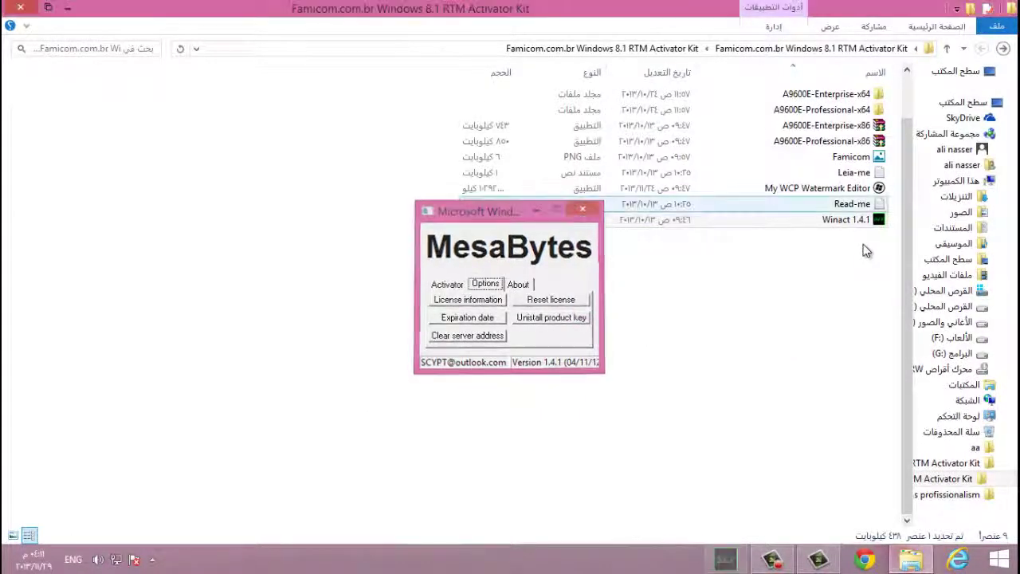
Minimize the kit folder and recheck the Windows activation status and product ID in the system information.
click(69, 7)
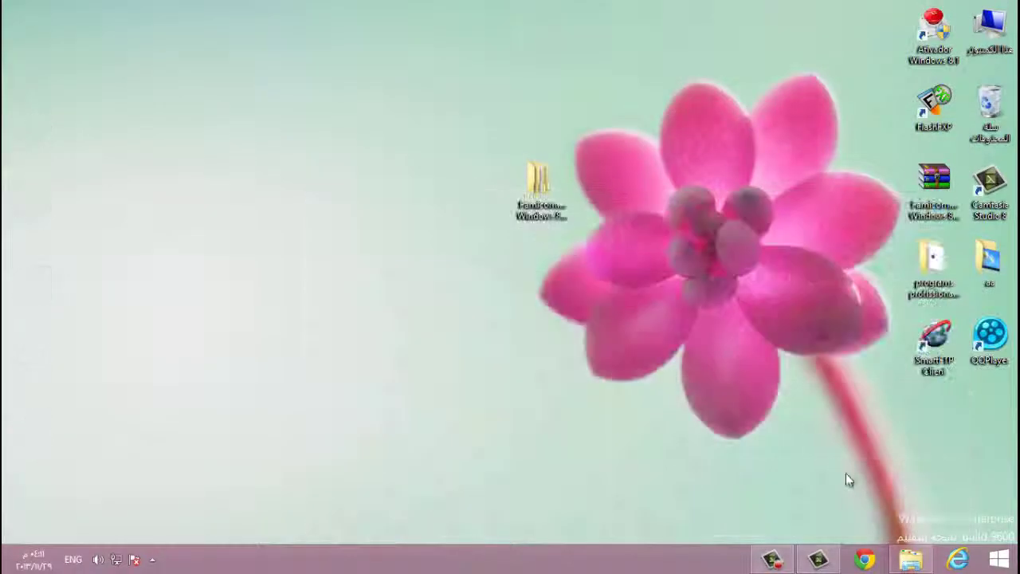
right_click(1000, 560)
click(979, 334)
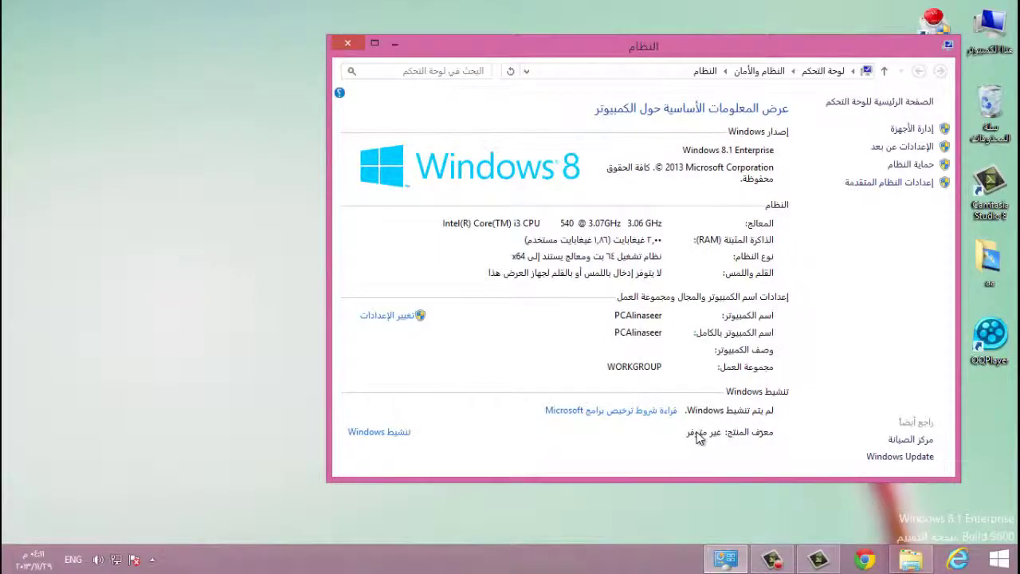
click(356, 45)
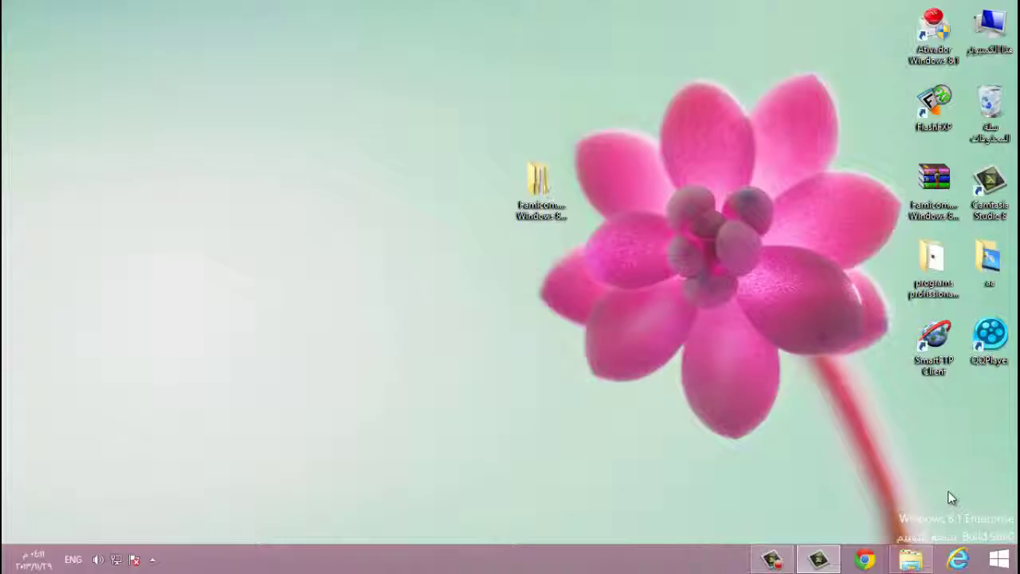
Bring back the kit folder and examine the Enterprise and Professional activator versions for x64 and x86.
click(924, 562)
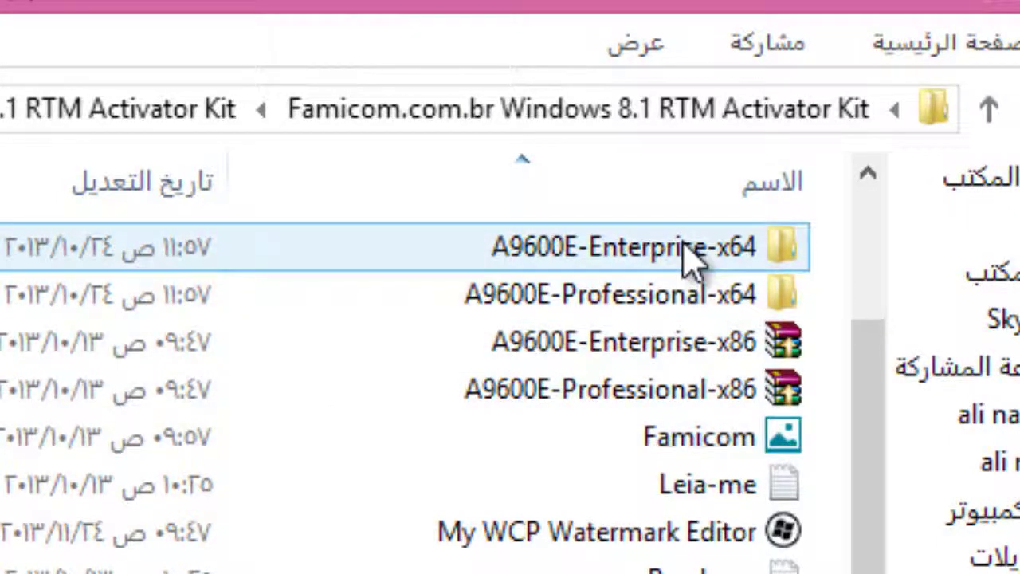
click(644, 303)
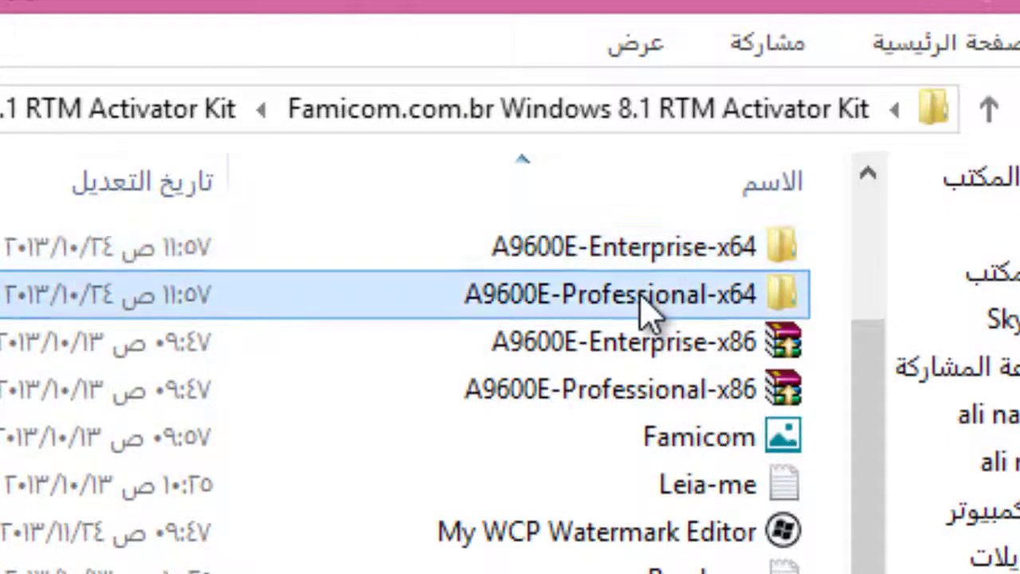
click(652, 239)
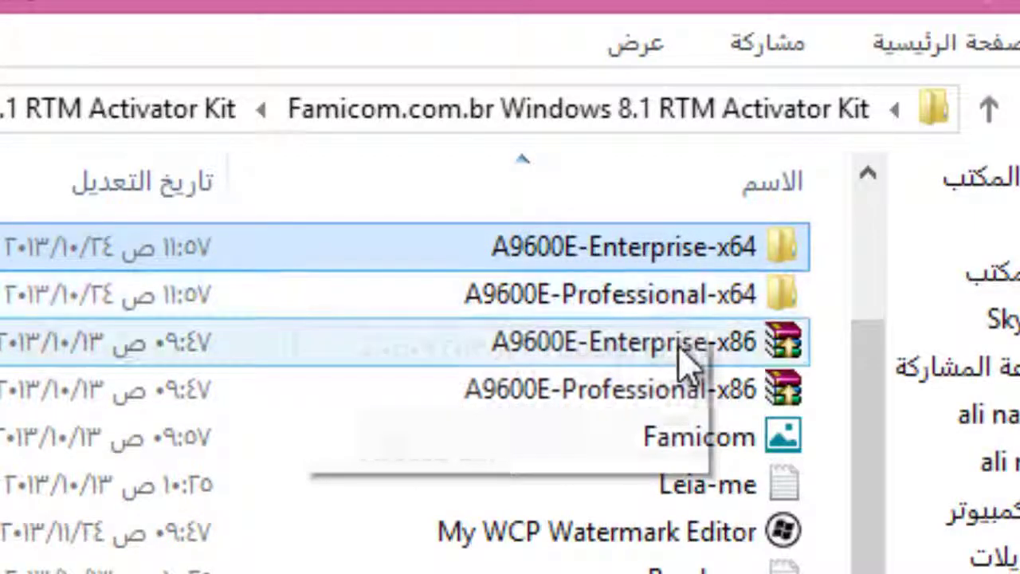
click(680, 349)
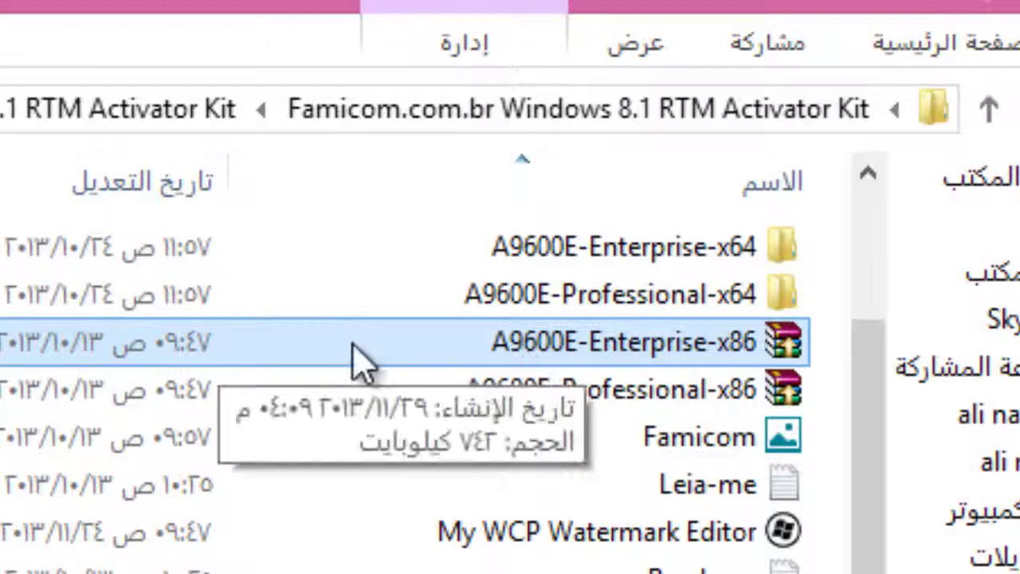
click(478, 389)
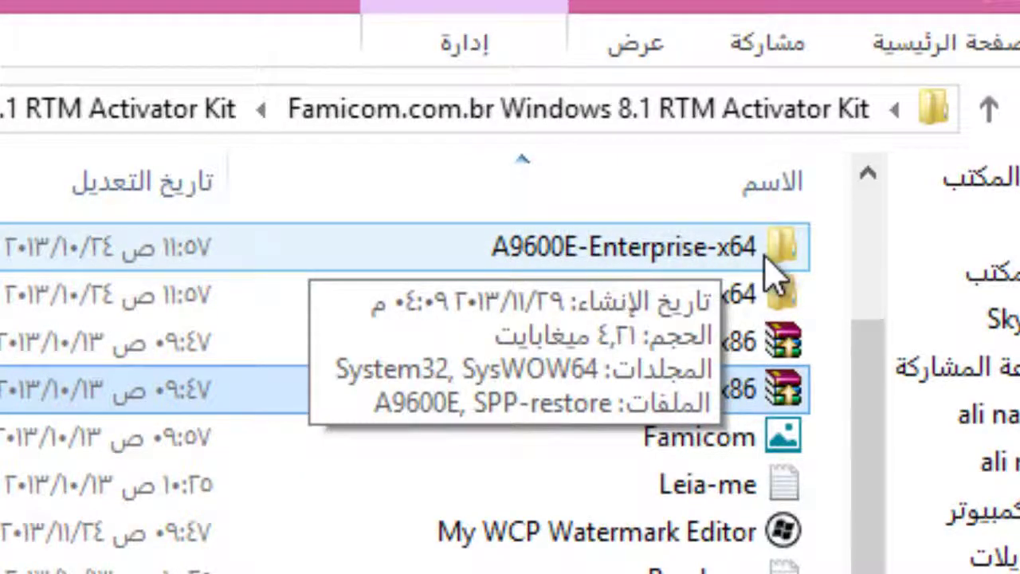
click(665, 267)
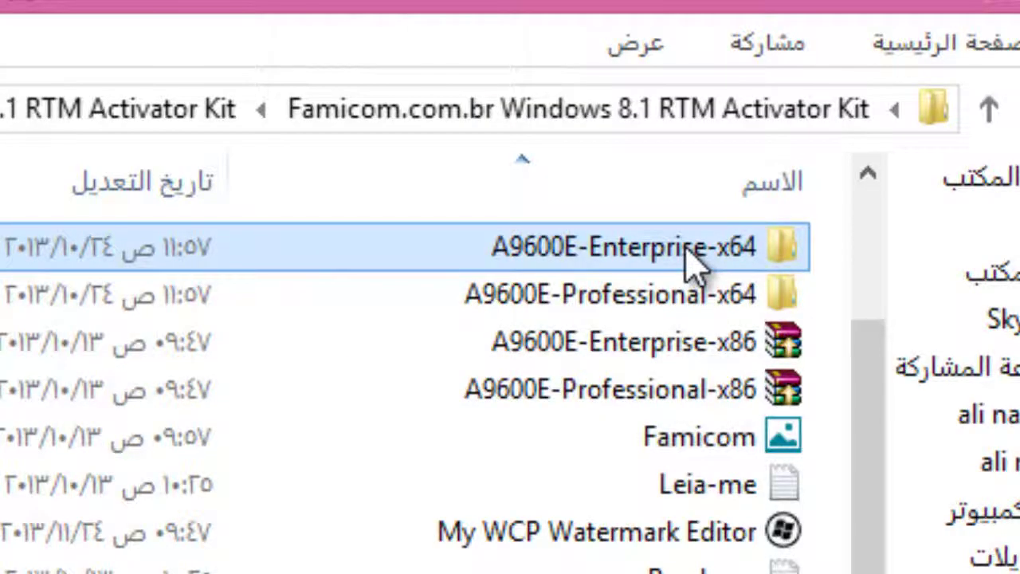
Open the A9600E-Enterprise-x64 folder and run the A9600E script as administrator.
double_click(687, 263)
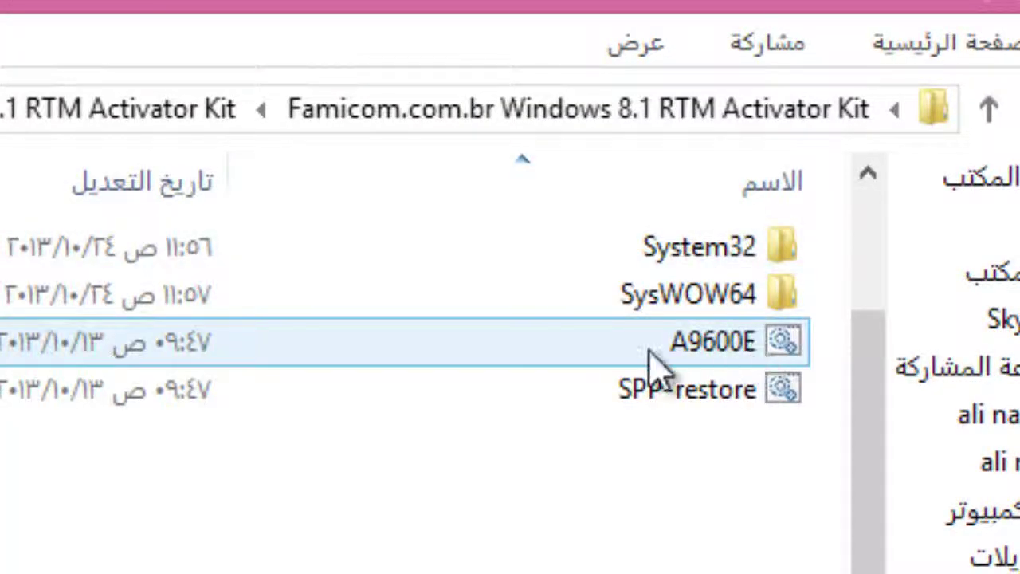
right_click(692, 338)
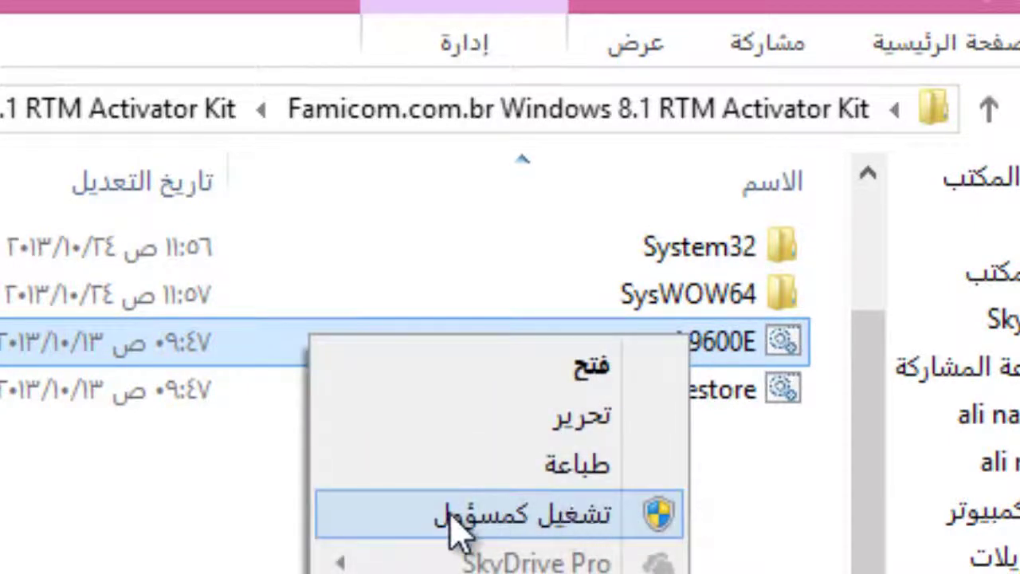
click(514, 516)
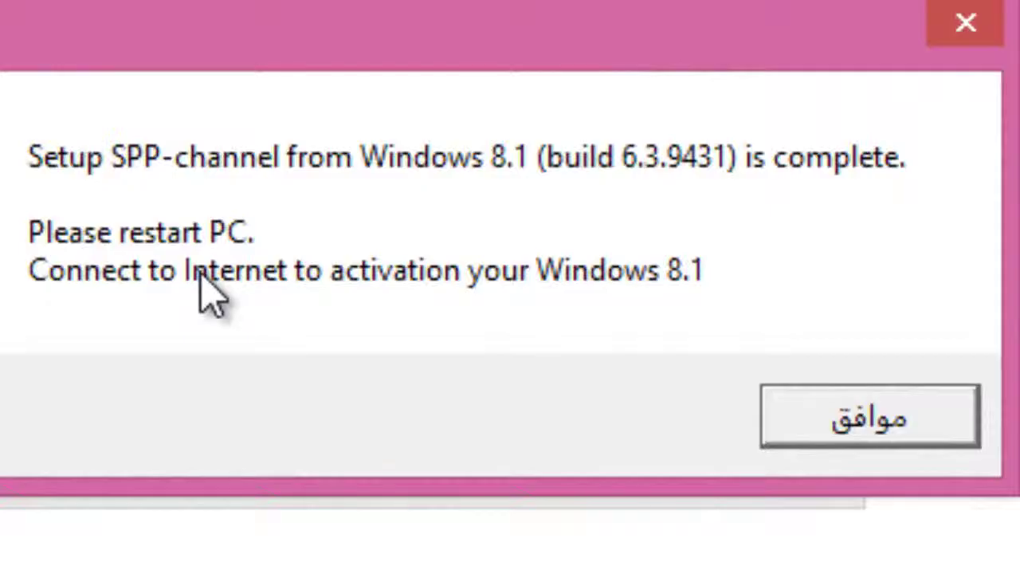
Dismiss the SPP-channel setup message and close the A9600E-Enterprise-x64 folder.
click(890, 416)
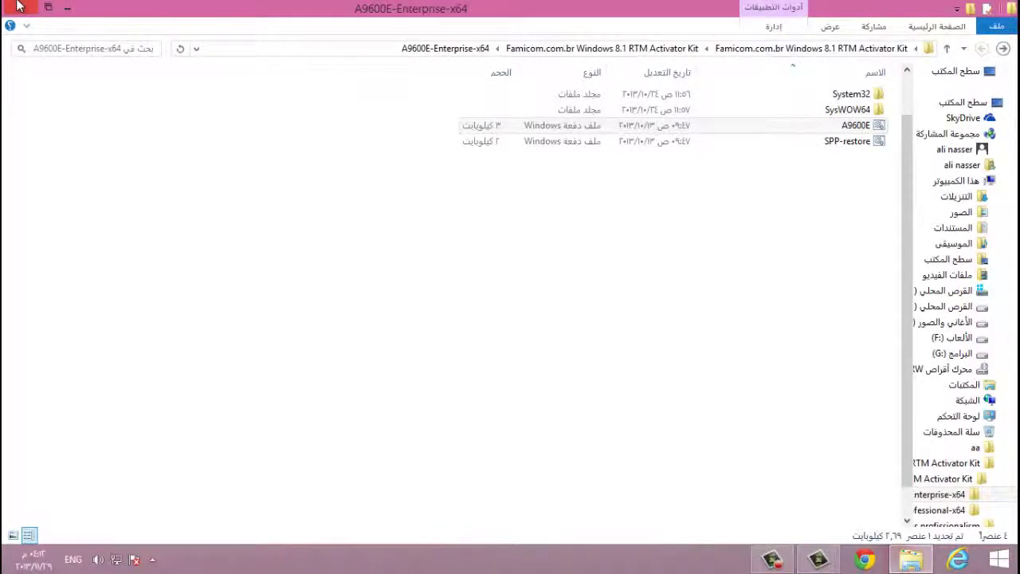
click(18, 6)
Examine the Windows edition and build watermark on the desktop.
drag(548, 183, 1013, 401)
drag(579, 160, 802, 389)
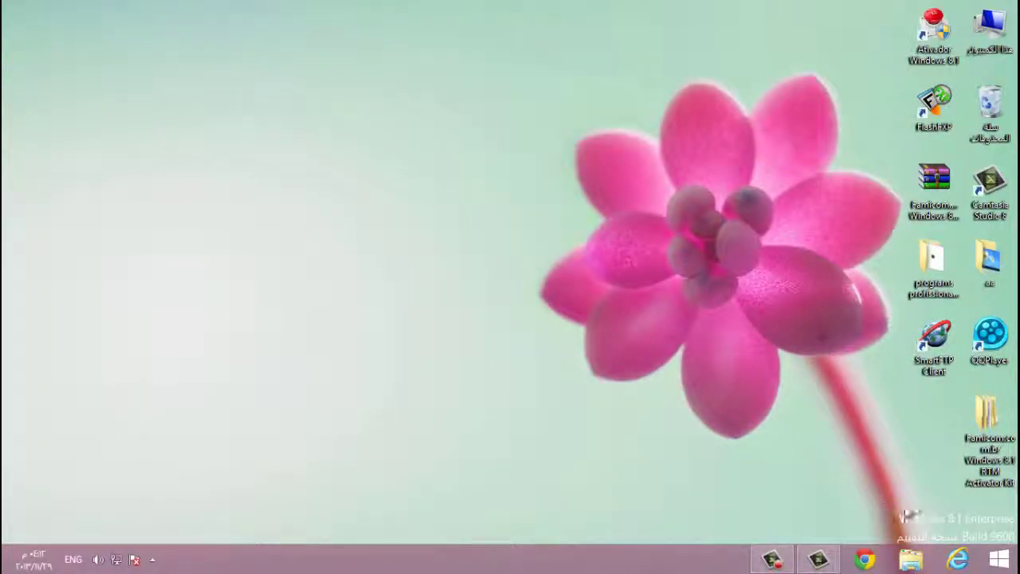
drag(878, 496, 1017, 543)
drag(881, 518, 897, 542)
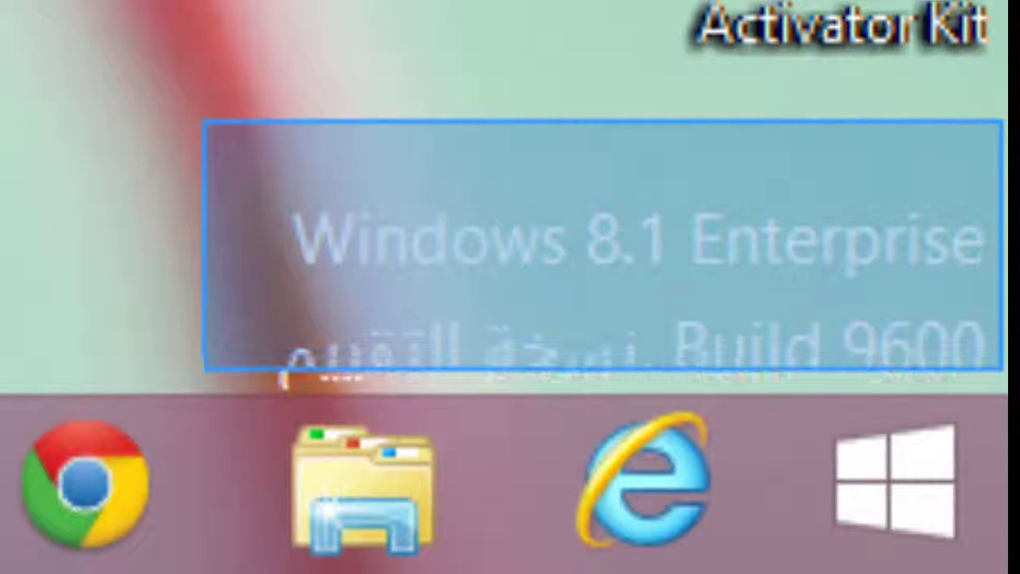
drag(203, 370, 205, 388)
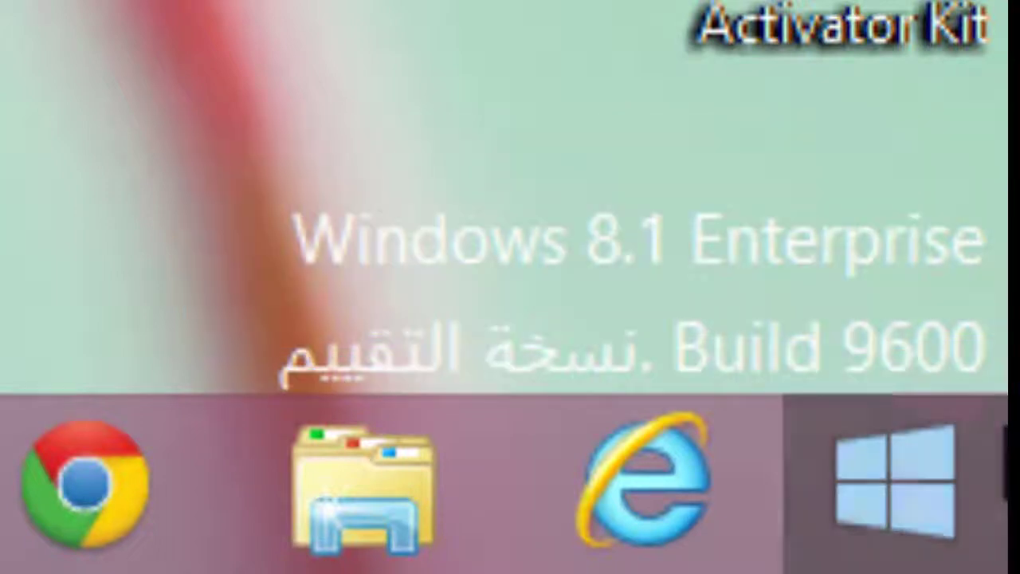
drag(192, 125, 996, 399)
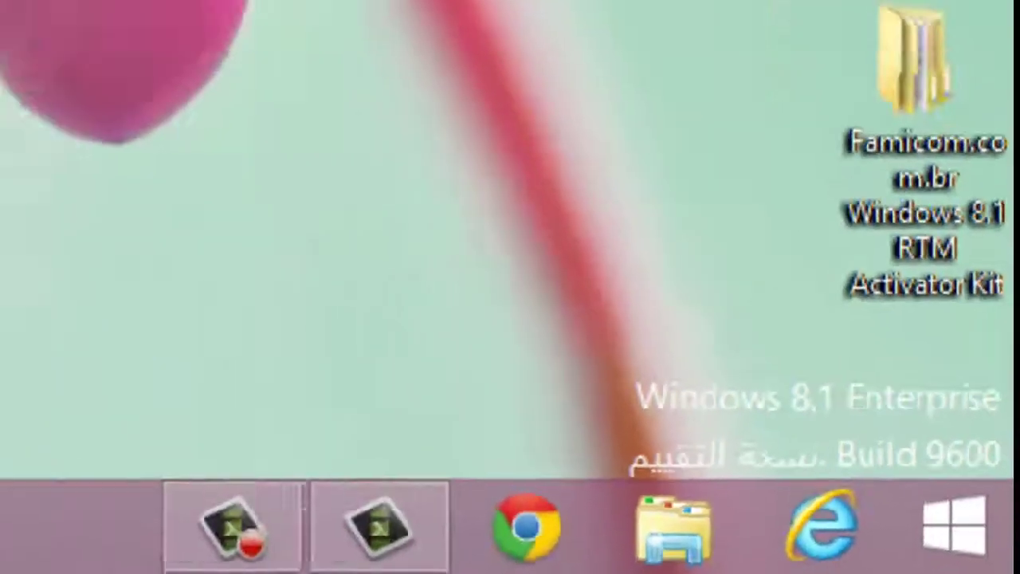
View the power choices for restarting the computer in the system settings, and close them without choosing one.
mouse_move(46, 399)
click(45, 422)
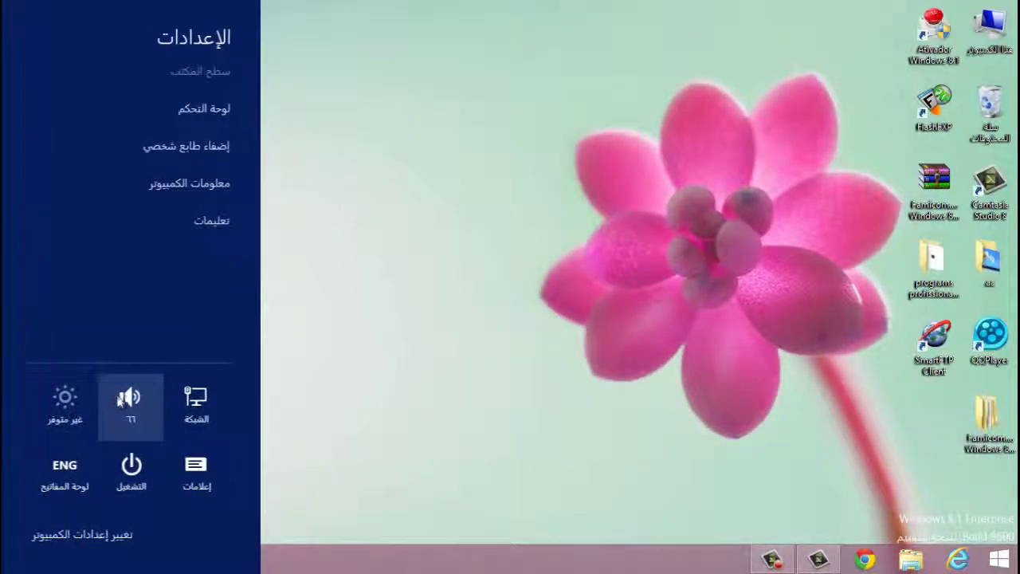
click(131, 470)
click(348, 397)
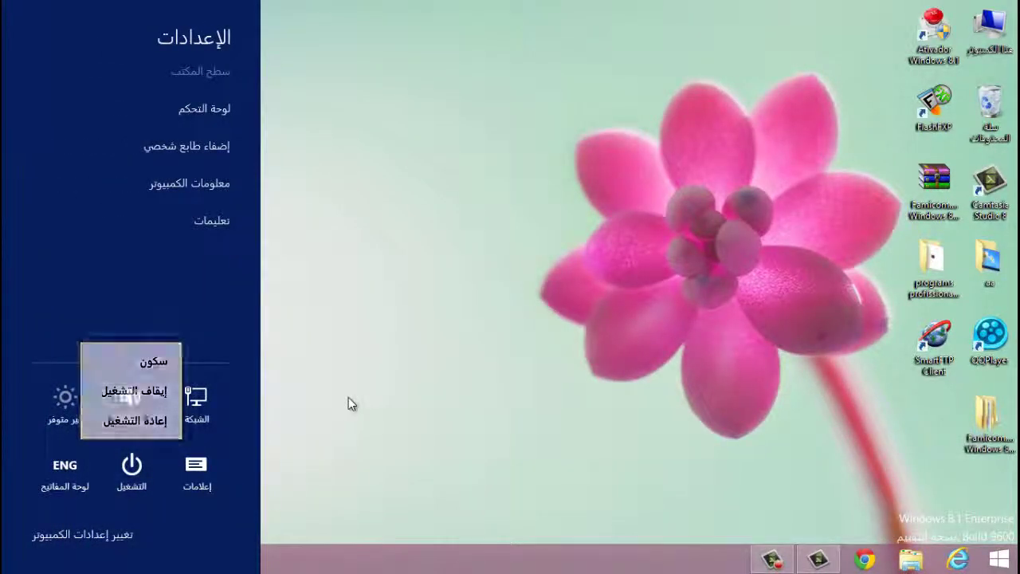
click(354, 396)
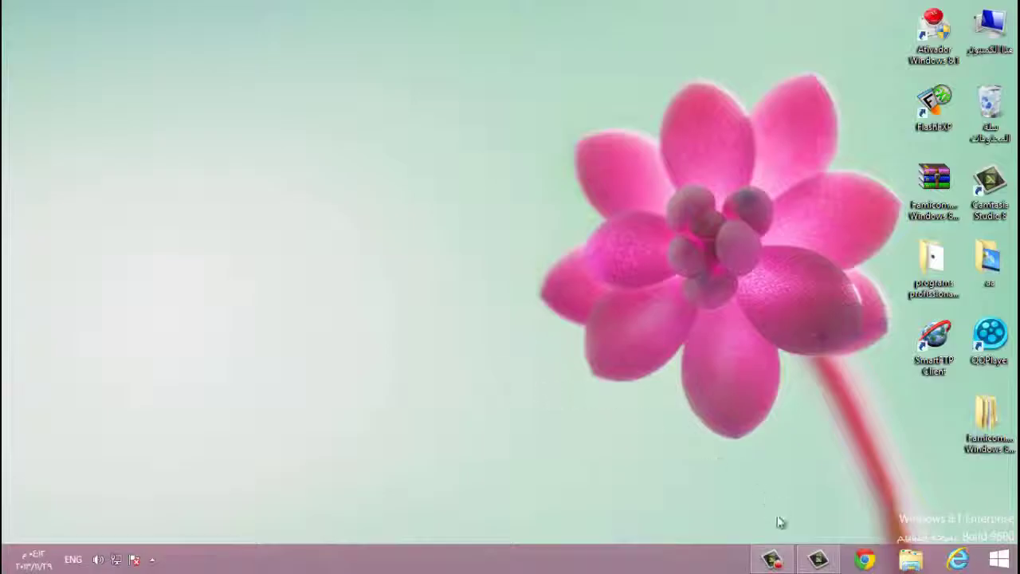
click(772, 558)
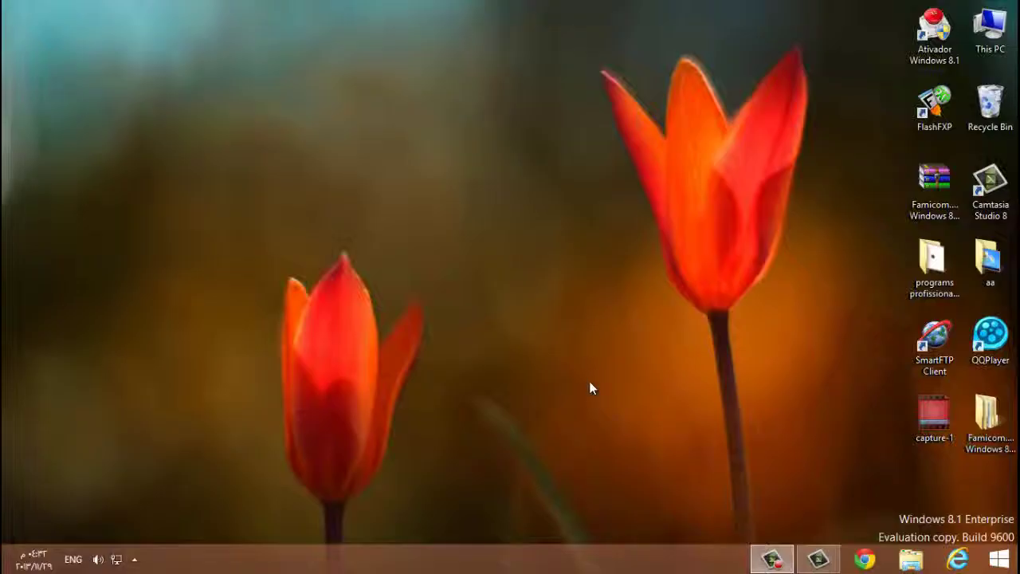
Check the Windows edition and activation status in the system information, compare with the desktop watermark, and close the window.
right_click(1003, 561)
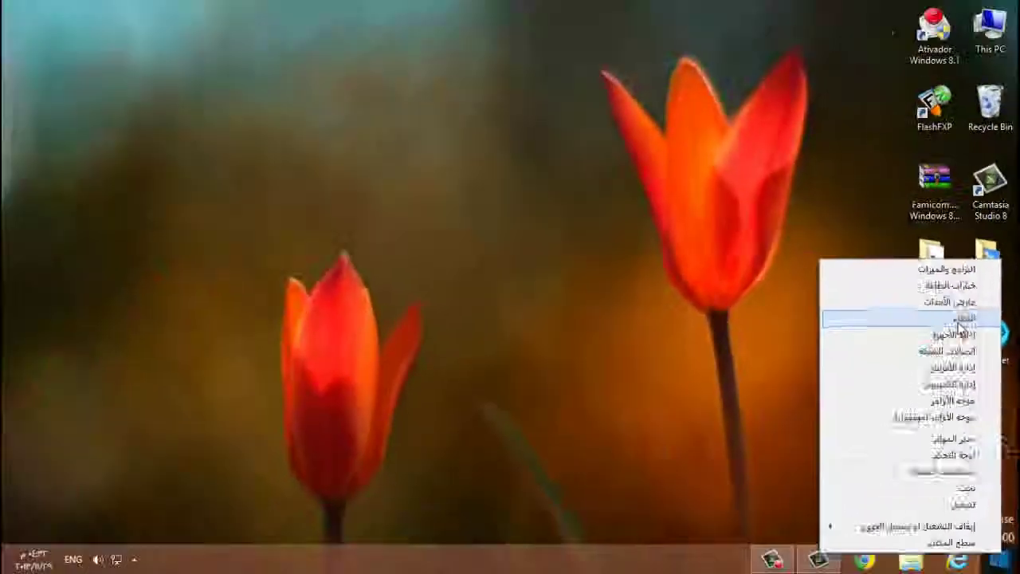
click(679, 201)
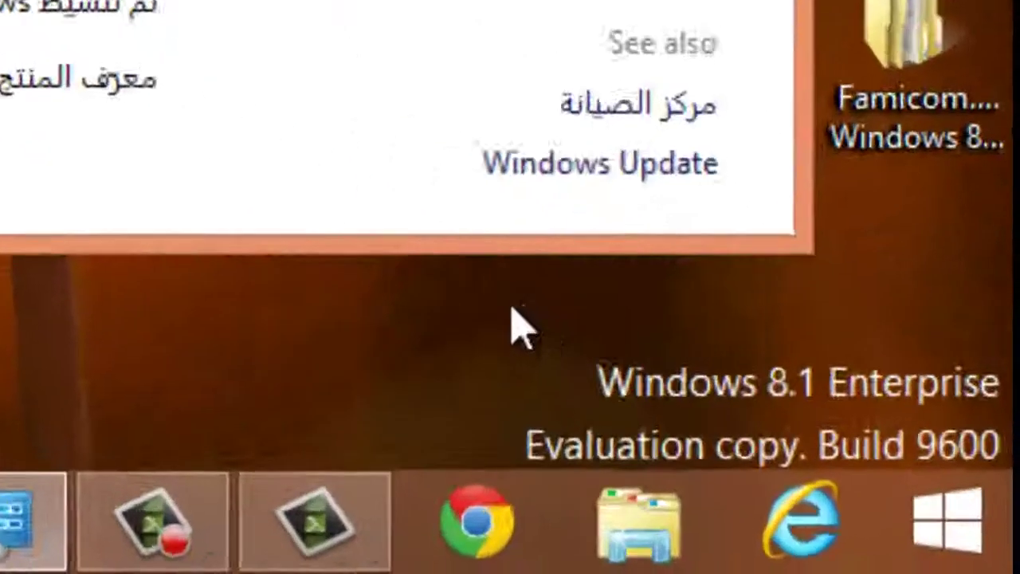
drag(513, 309, 991, 424)
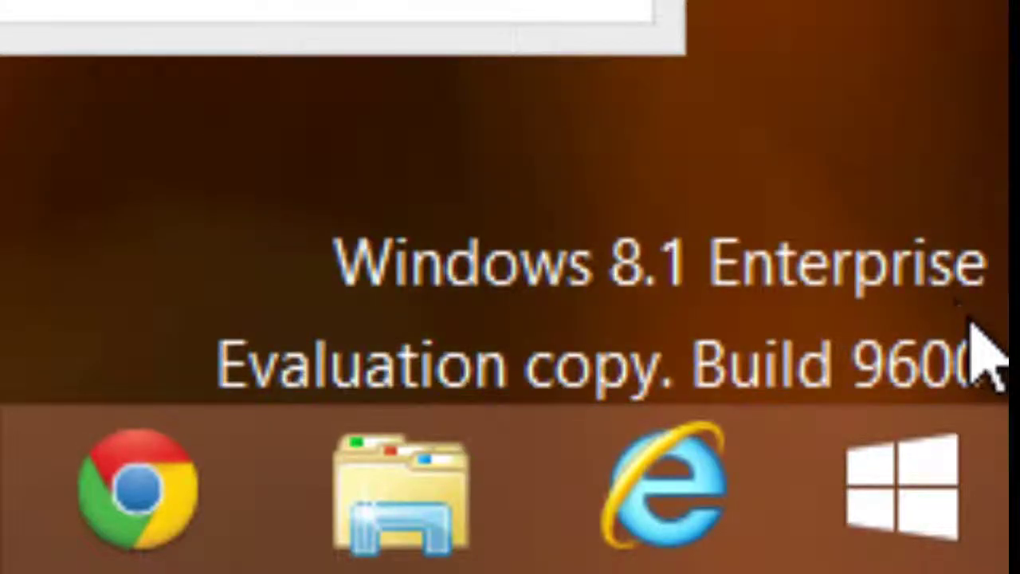
drag(239, 212, 943, 392)
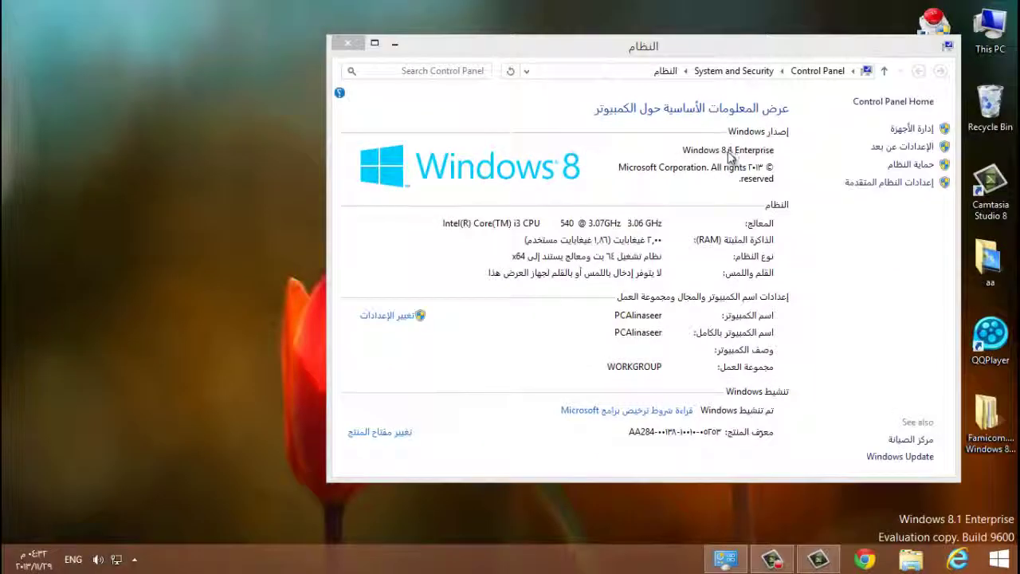
click(348, 42)
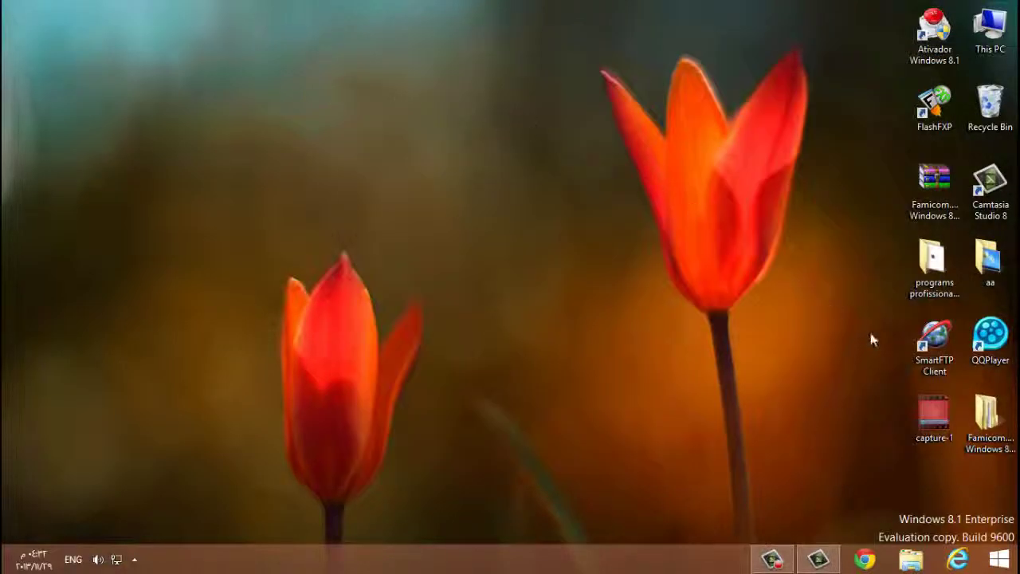
Reopen the inner Windows 8.1 RTM Activator Kit folder and examine the run-as-administrator option for My WCP Watermark Editor.
double_click(986, 419)
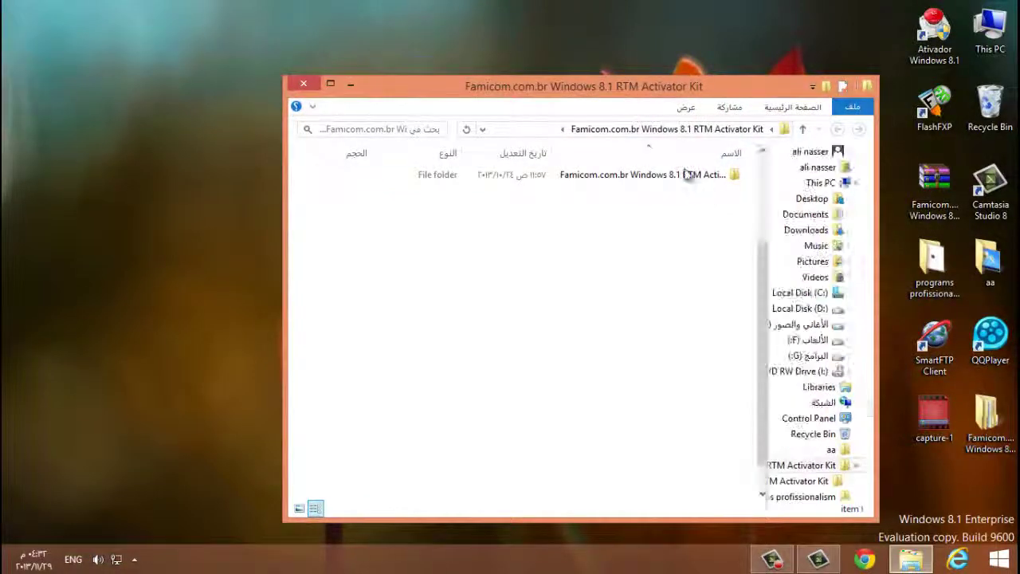
double_click(687, 175)
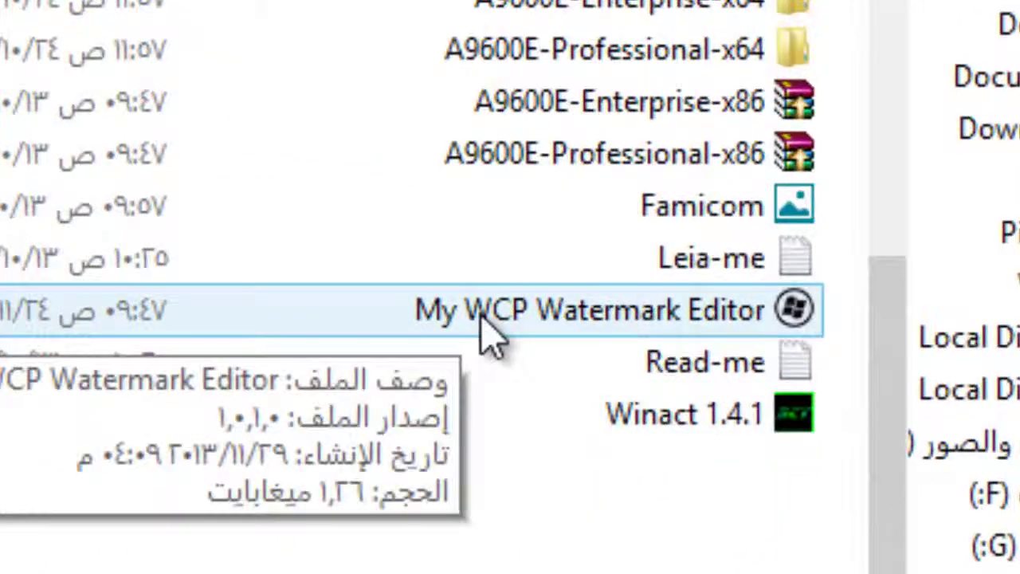
right_click(481, 313)
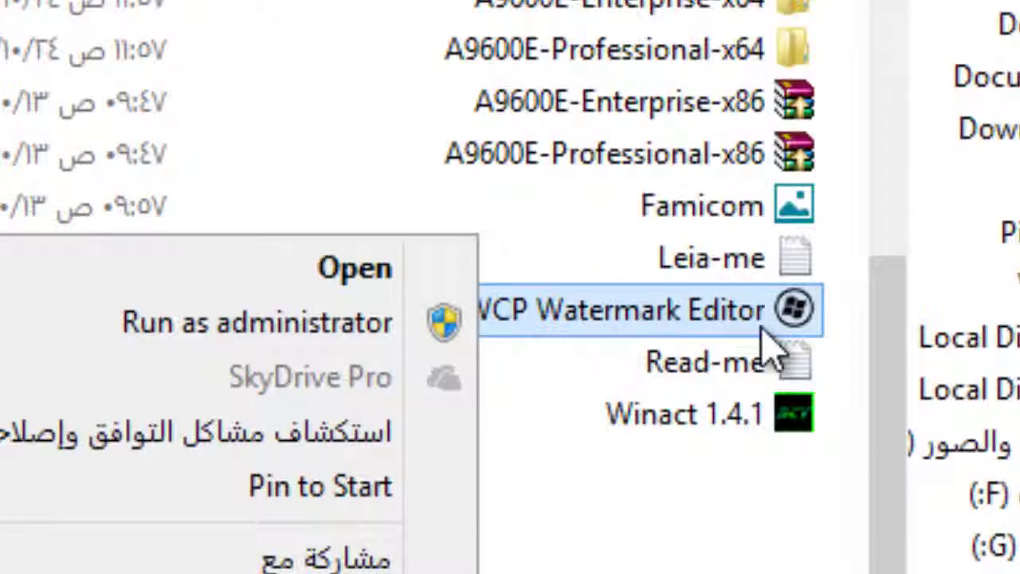
click(837, 322)
click(786, 309)
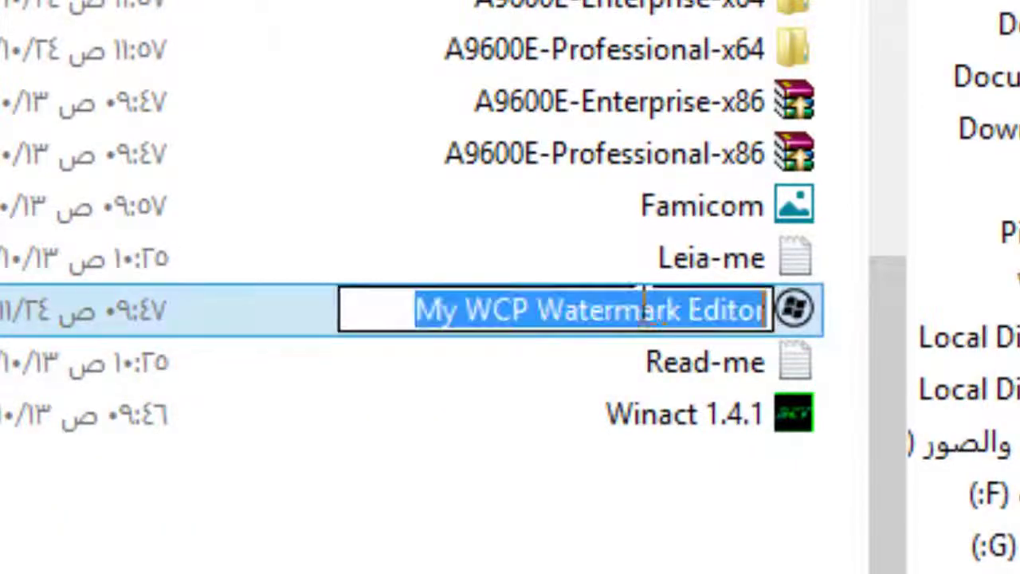
click(296, 335)
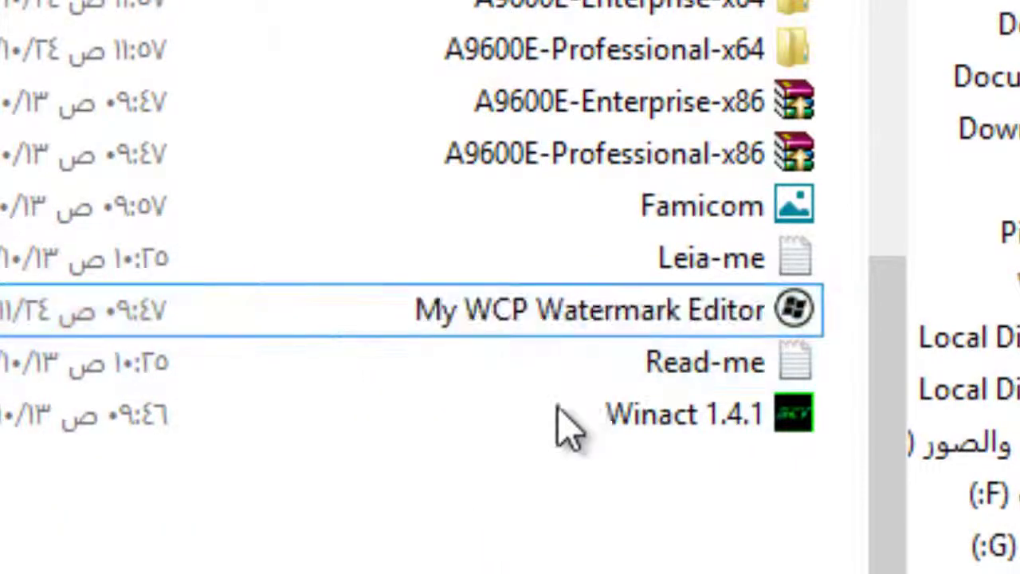
right_click(589, 320)
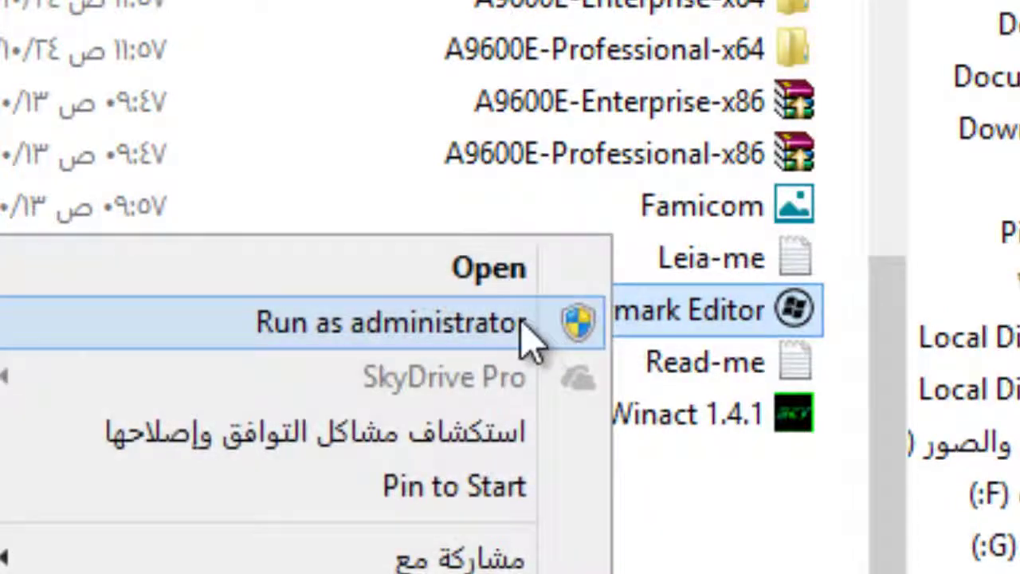
click(558, 339)
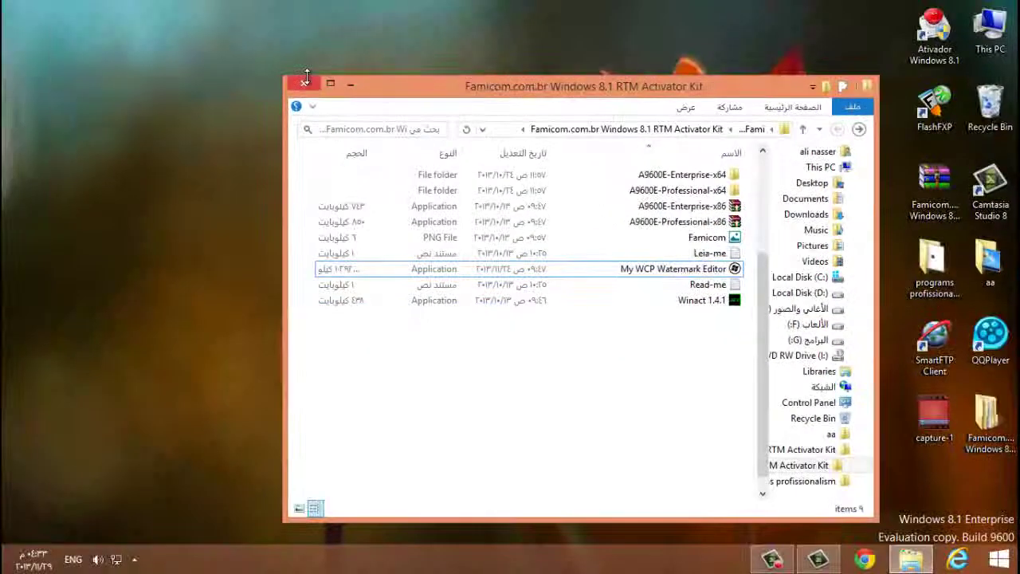
click(311, 86)
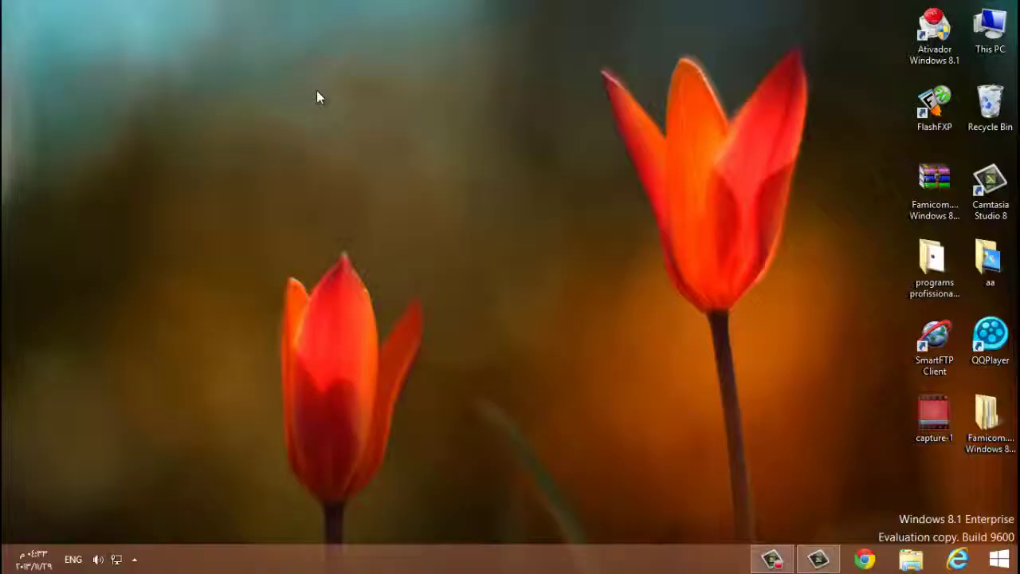
click(435, 180)
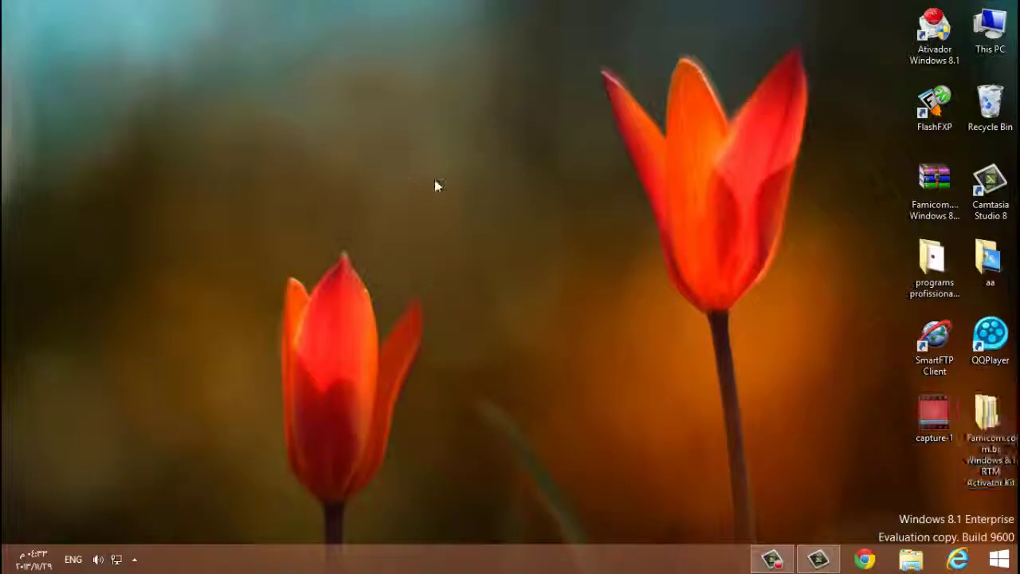